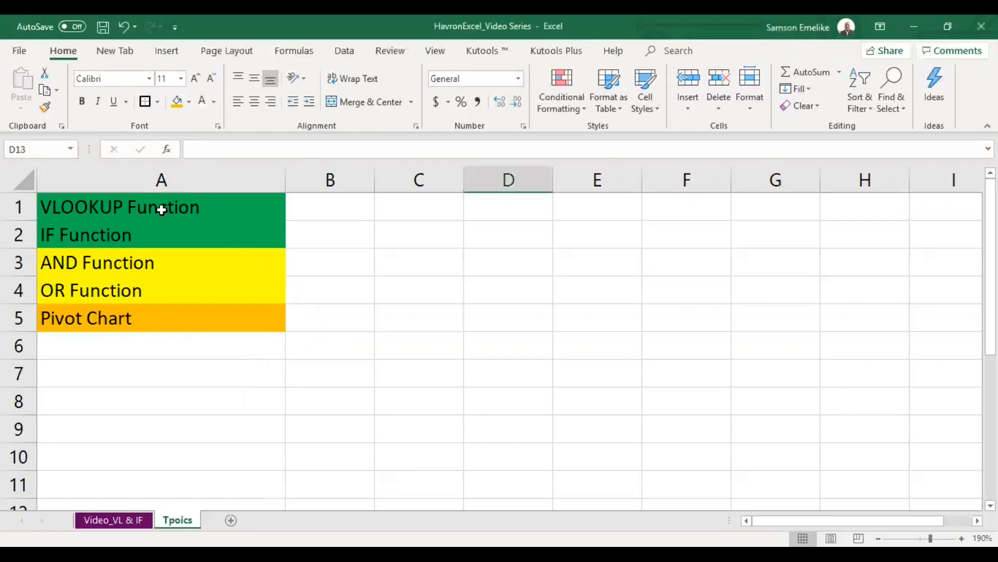
# Review the topic list in column A of the Tpoics sheet, from VLOOKUP Function through Pivot Chart.
pyautogui.moveTo(155, 207); pyautogui.dragTo(148, 237)
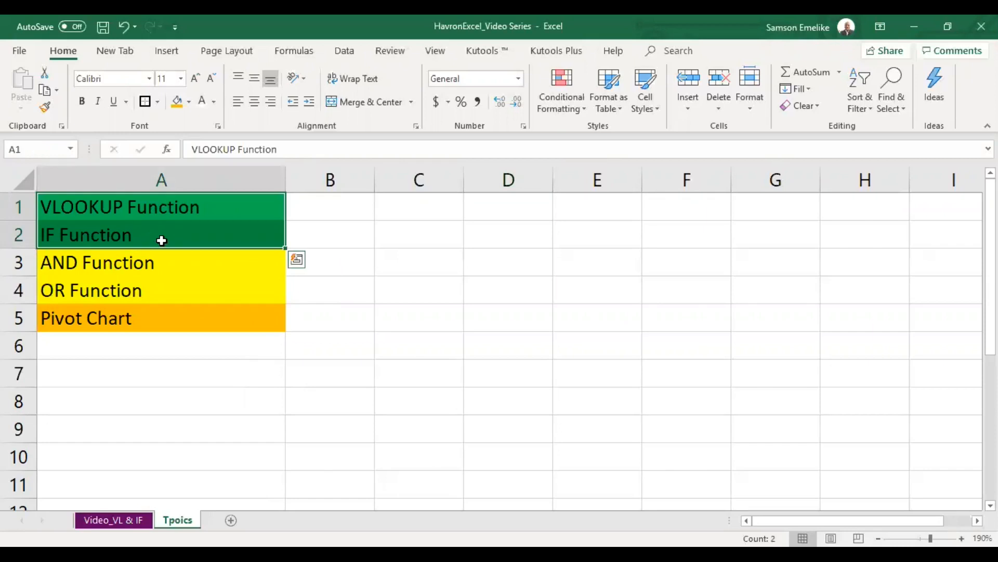
pyautogui.click(151, 274)
pyautogui.moveTo(152, 274); pyautogui.dragTo(151, 288)
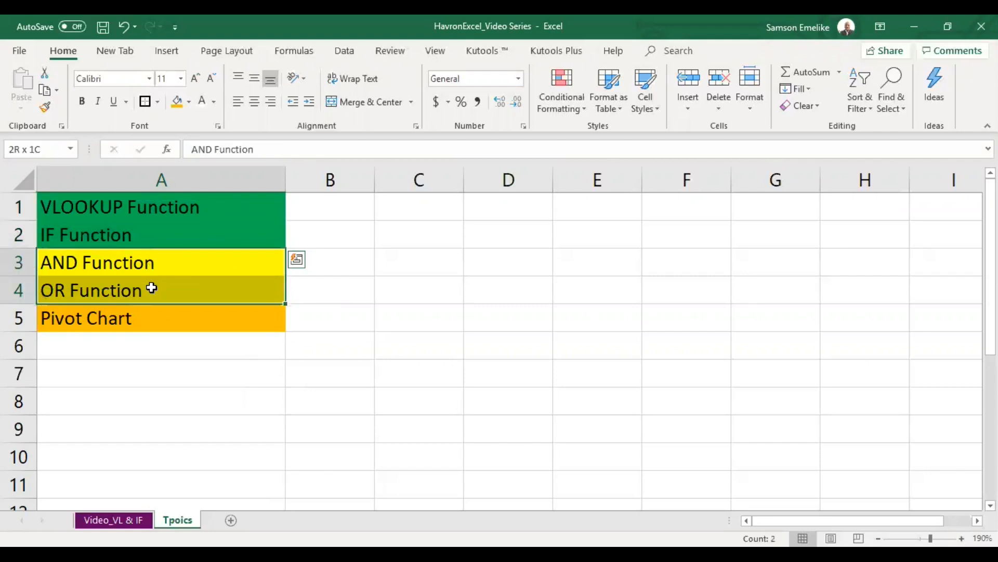
pyautogui.moveTo(151, 287); pyautogui.dragTo(151, 287)
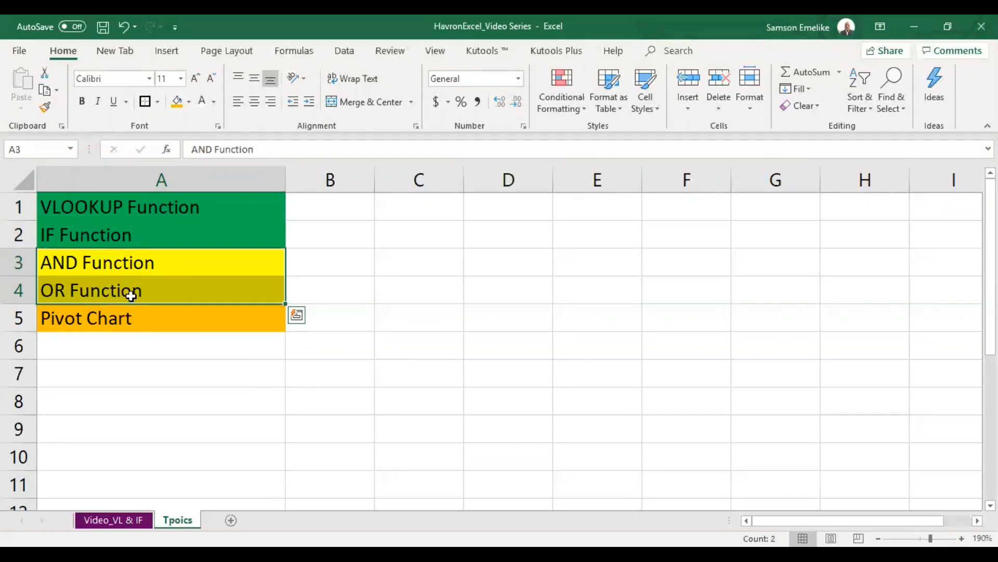
pyautogui.click(134, 318)
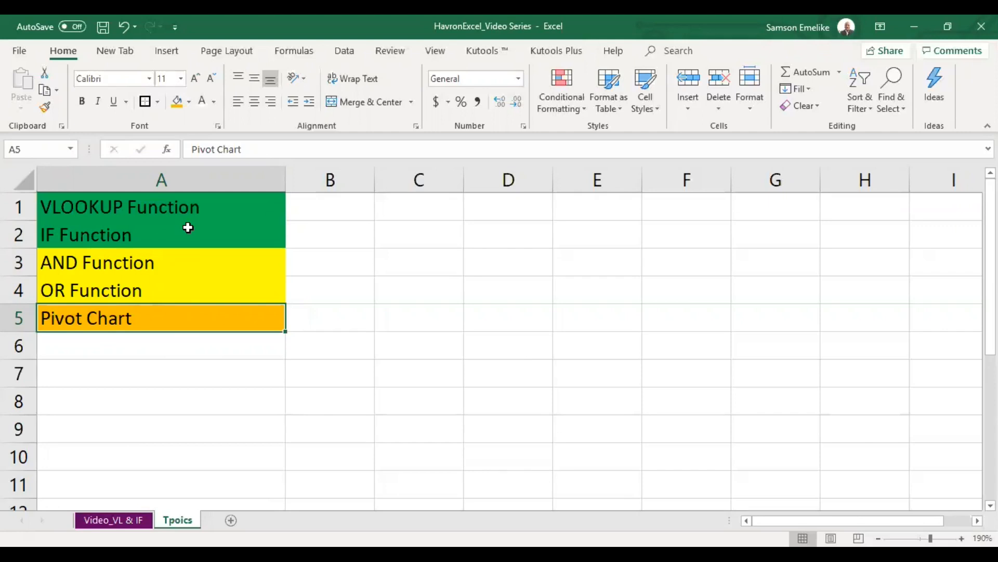
# Open the Video_VL & IF sheet and review the main table's Employee, Team, State, Region and Date columns.
pyautogui.click(117, 519)
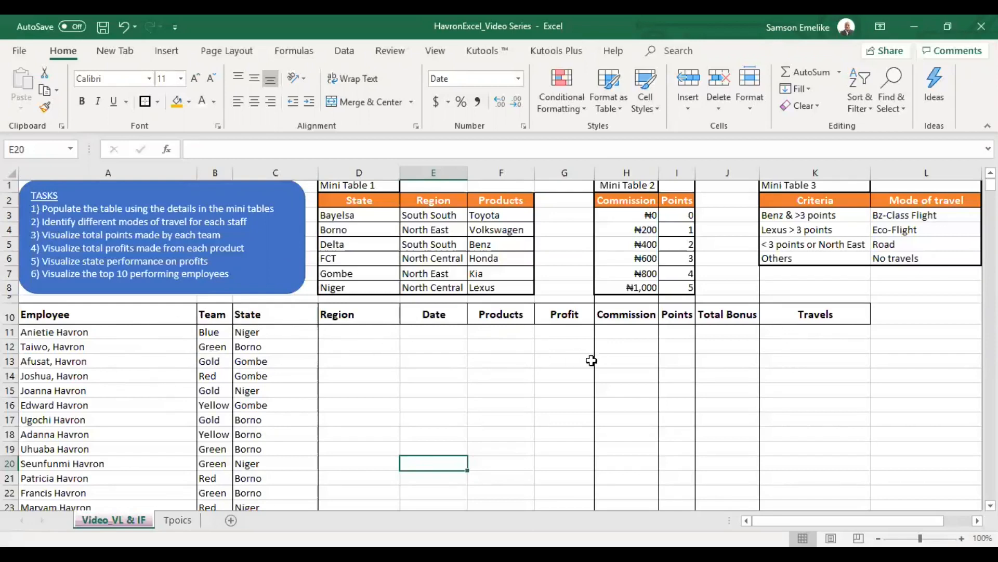
pyautogui.click(74, 313)
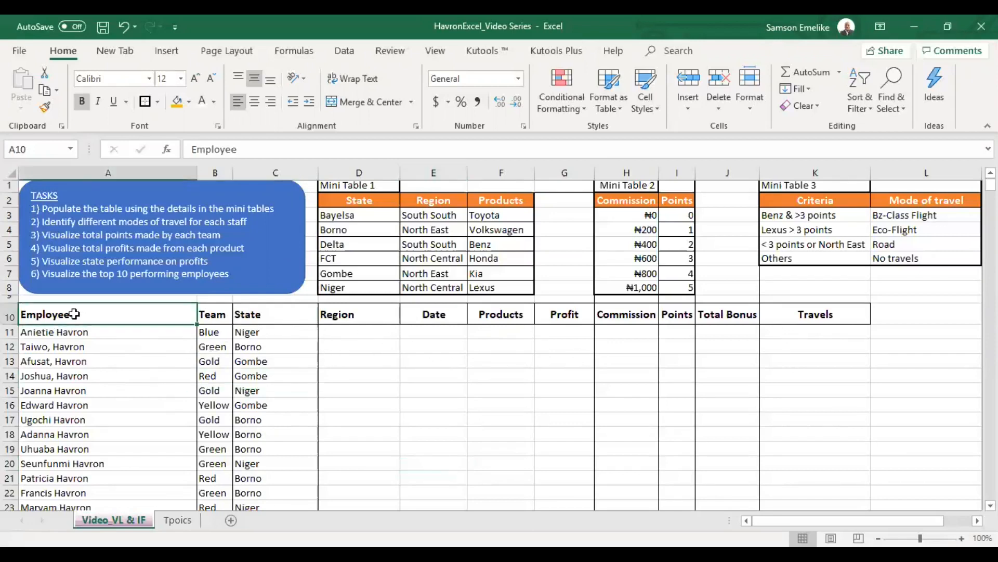
pyautogui.click(217, 312)
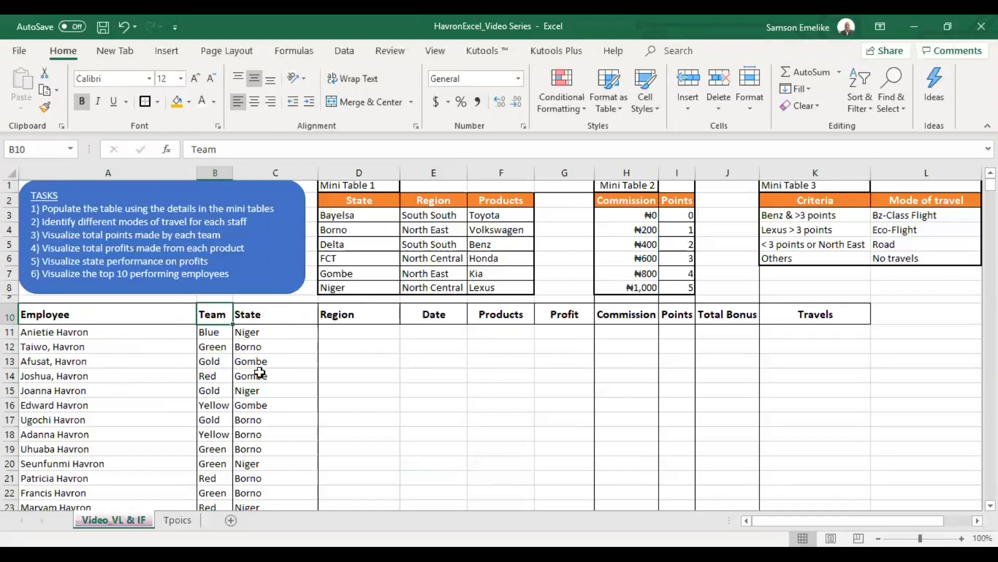
pyautogui.click(281, 314)
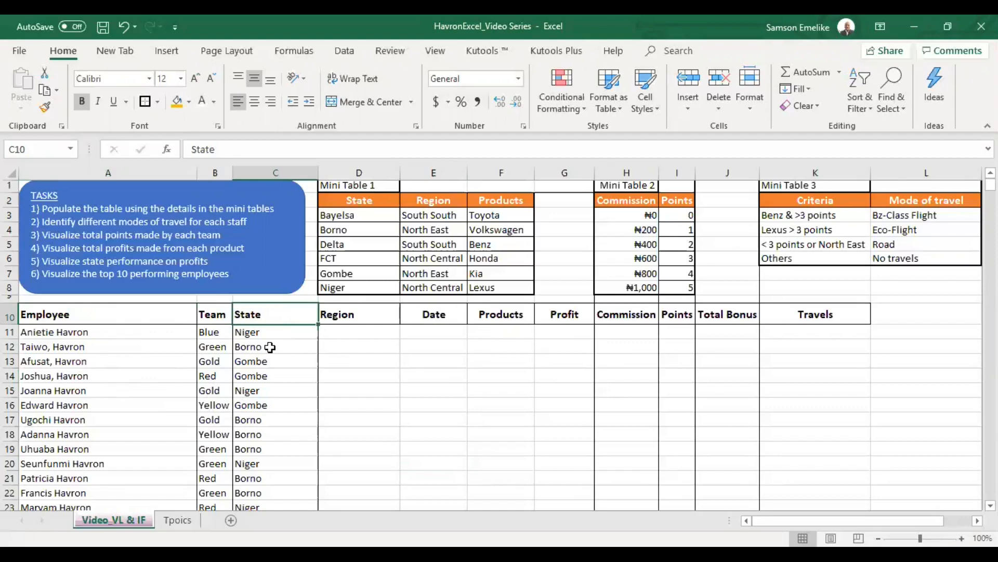
pyautogui.click(361, 313)
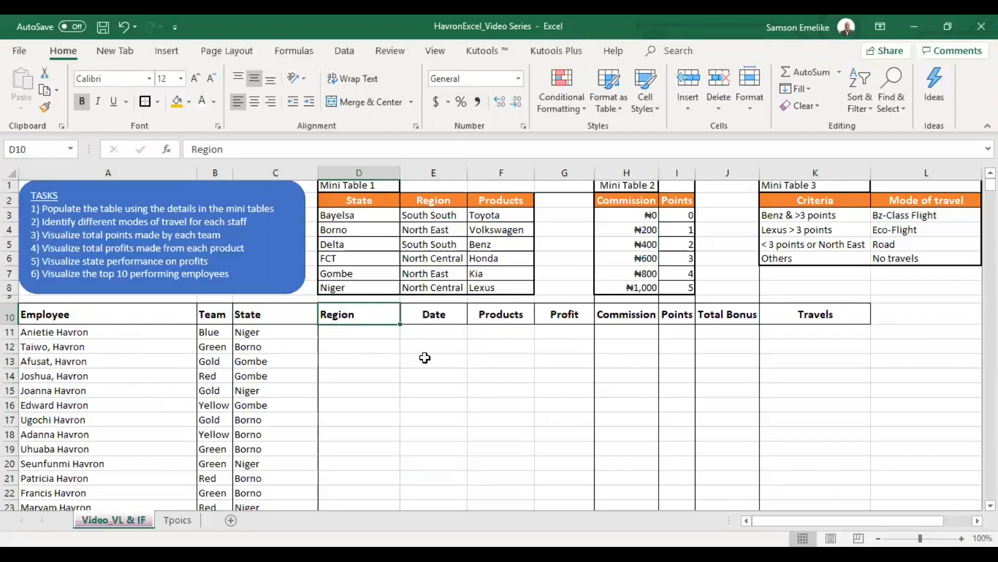
pyautogui.click(438, 312)
pyautogui.click(436, 333)
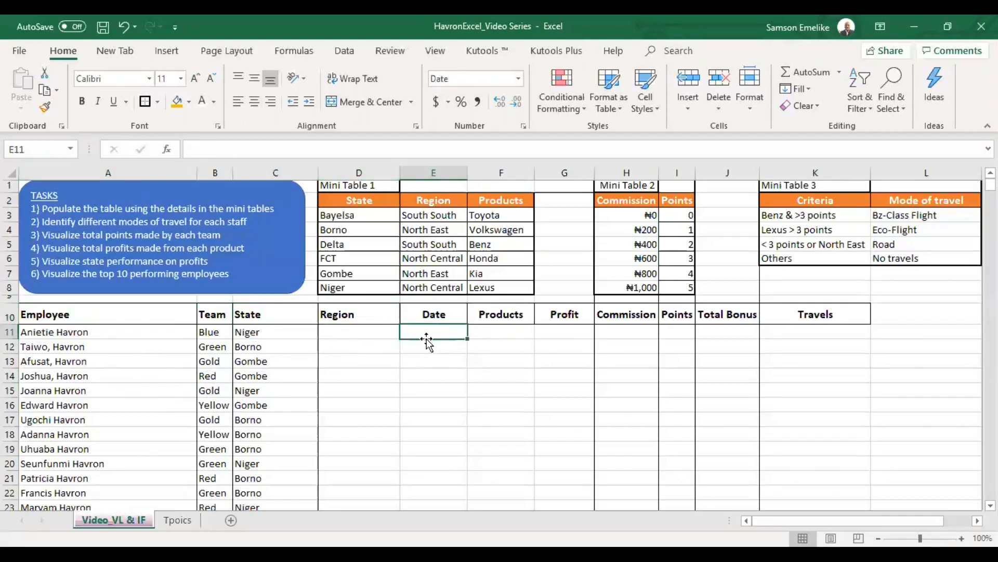
# Review the Products, Profit, Commission, Points, Total Bonus and Travels columns, together with the travel criteria in Mini Table 3.
pyautogui.click(503, 331)
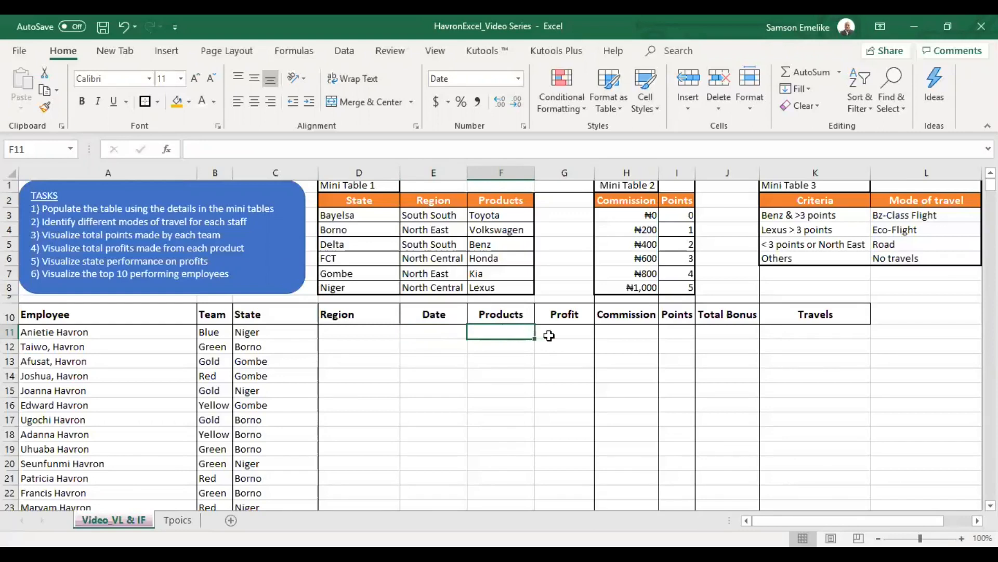
pyautogui.click(565, 327)
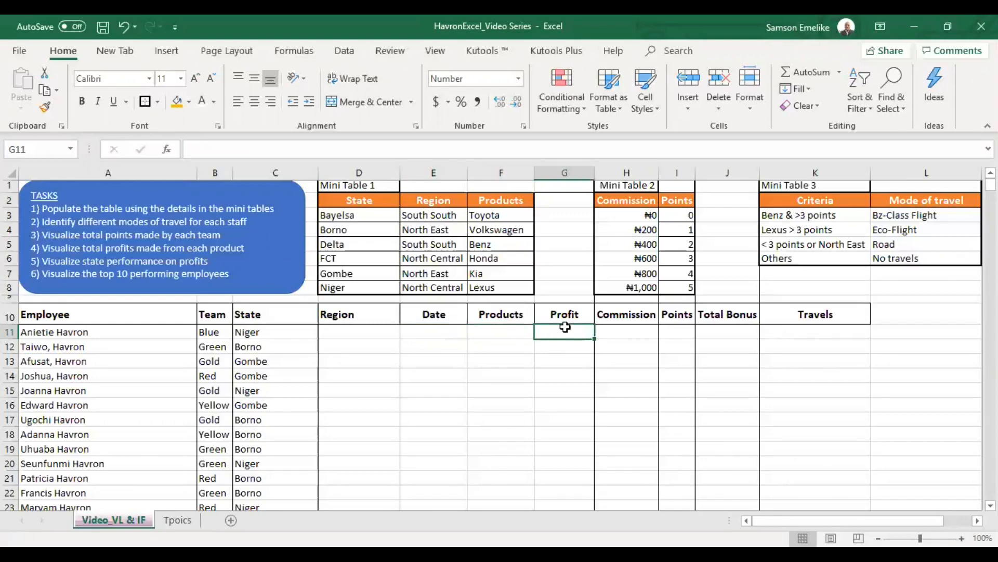
pyautogui.click(630, 330)
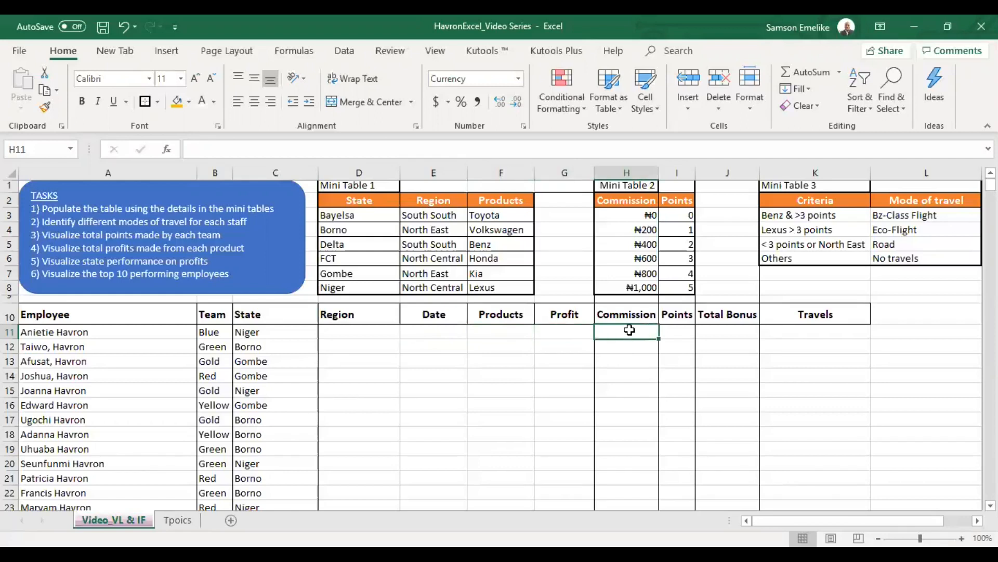
pyautogui.click(679, 328)
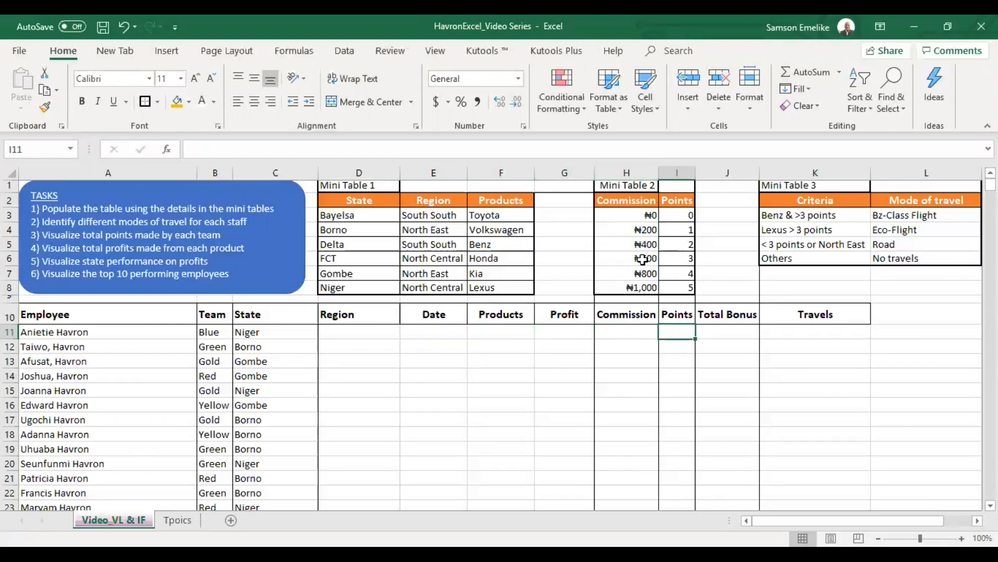
pyautogui.click(731, 328)
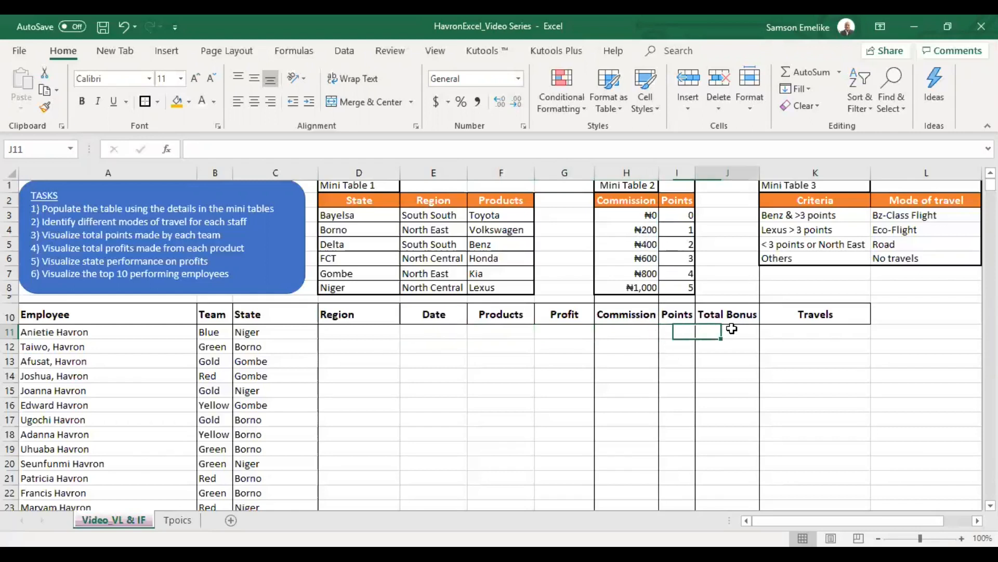
pyautogui.click(674, 331)
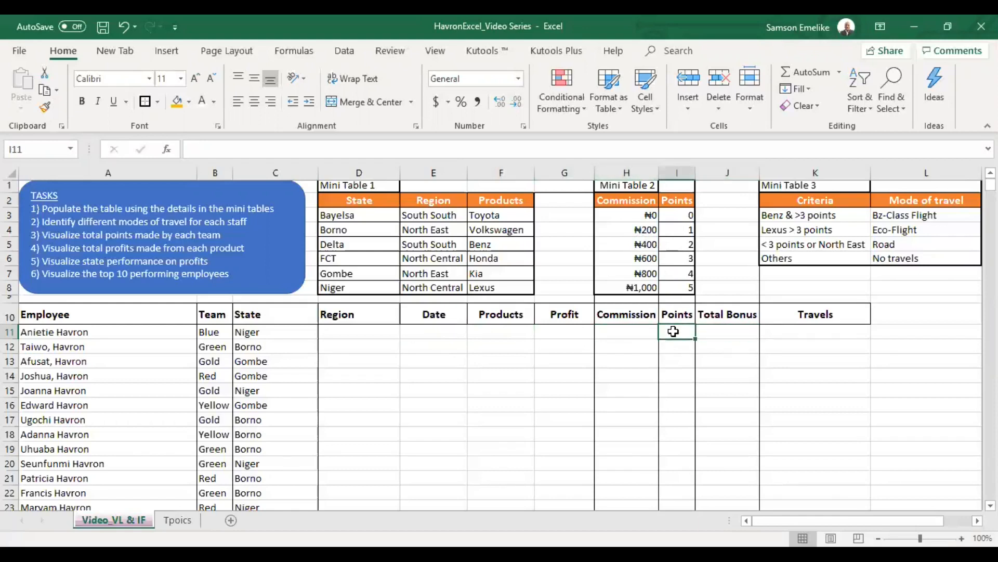
pyautogui.click(815, 333)
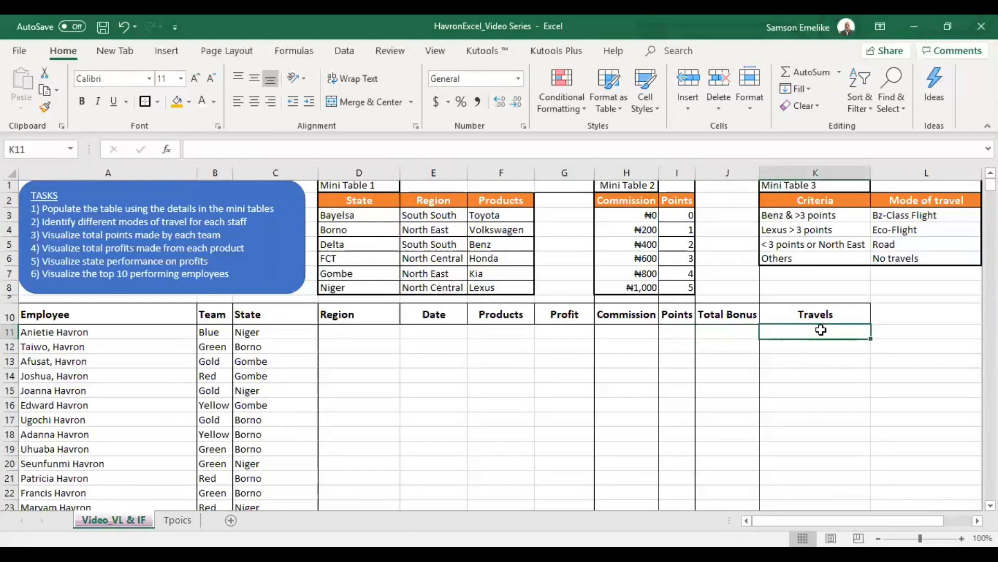
pyautogui.moveTo(817, 200); pyautogui.dragTo(887, 256)
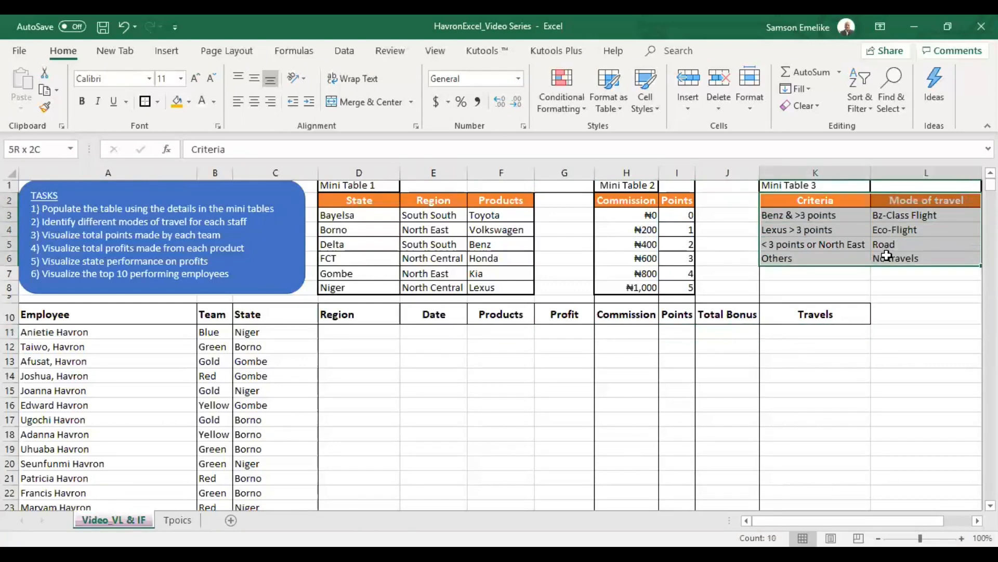
# Examine Mini Table 1's State, Region and Products columns and compare the first employee's state with its entry there.
pyautogui.click(452, 358)
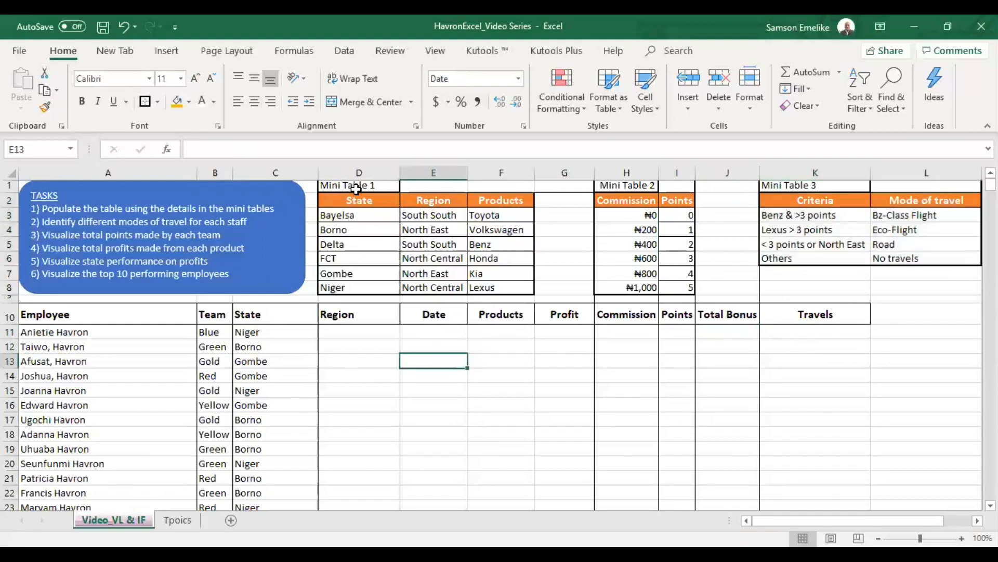
pyautogui.click(355, 217)
pyautogui.click(431, 216)
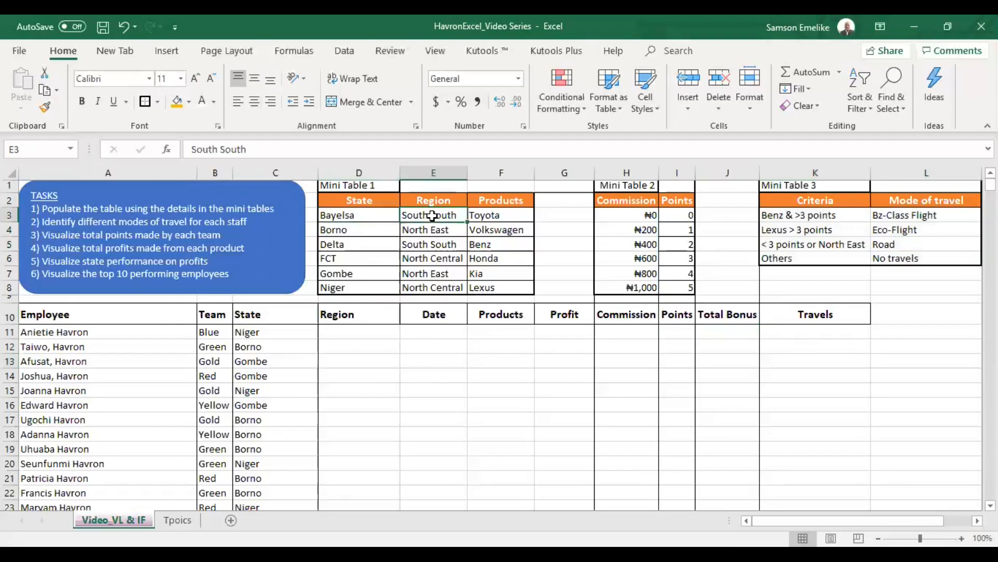
pyautogui.click(490, 214)
pyautogui.moveTo(371, 202); pyautogui.dragTo(488, 285)
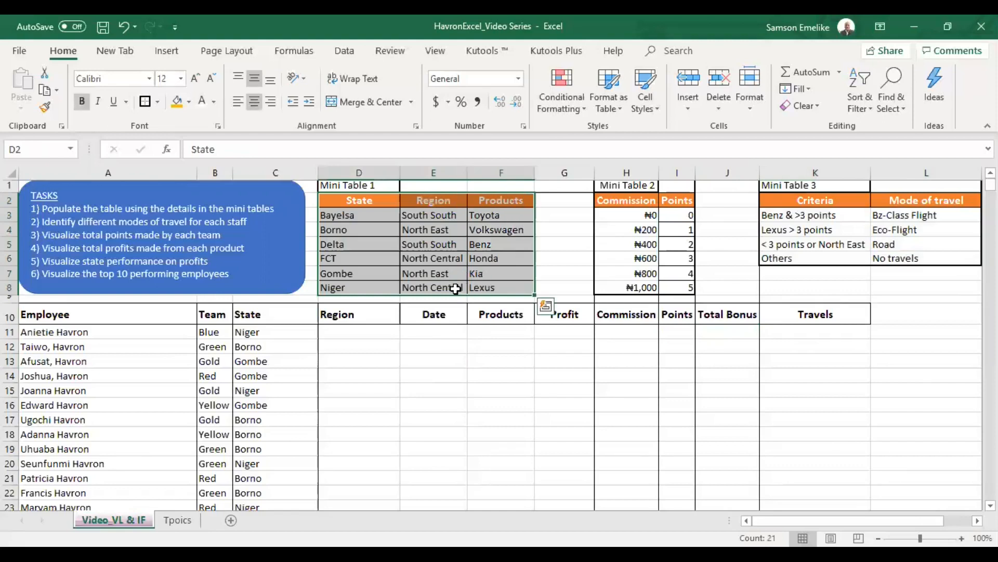
pyautogui.click(344, 334)
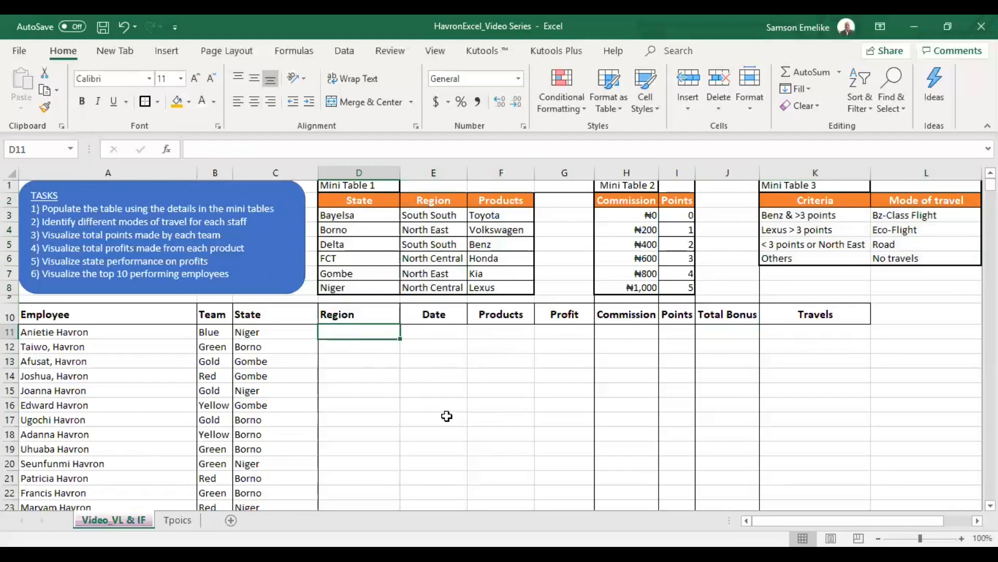
pyautogui.click(269, 332)
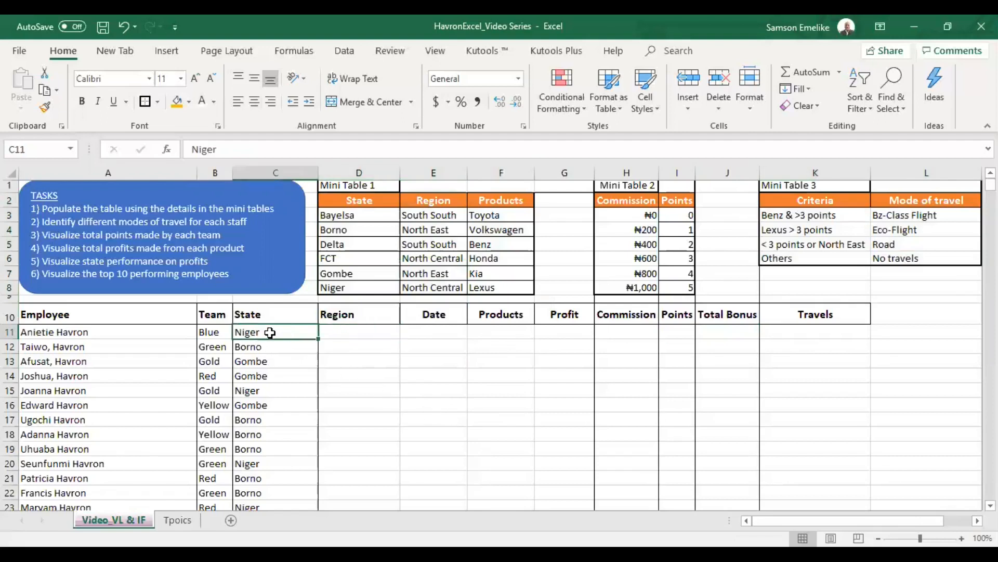
pyautogui.click(353, 333)
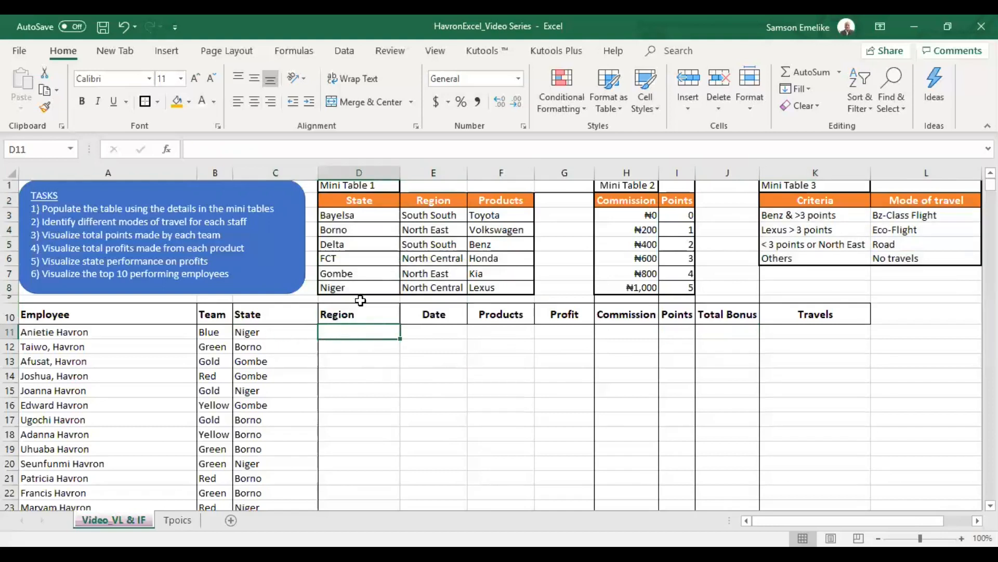
pyautogui.click(337, 287)
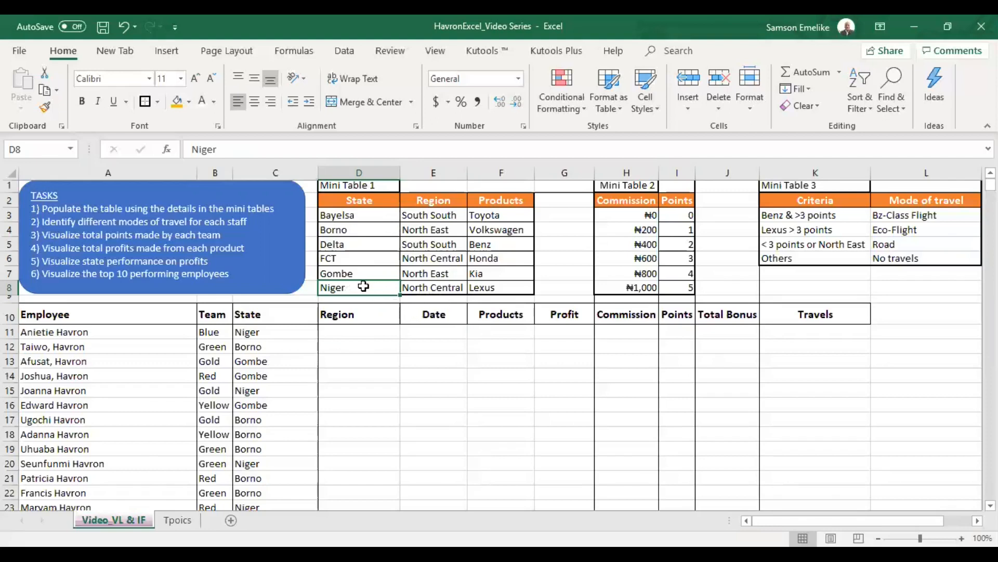
pyautogui.click(355, 331)
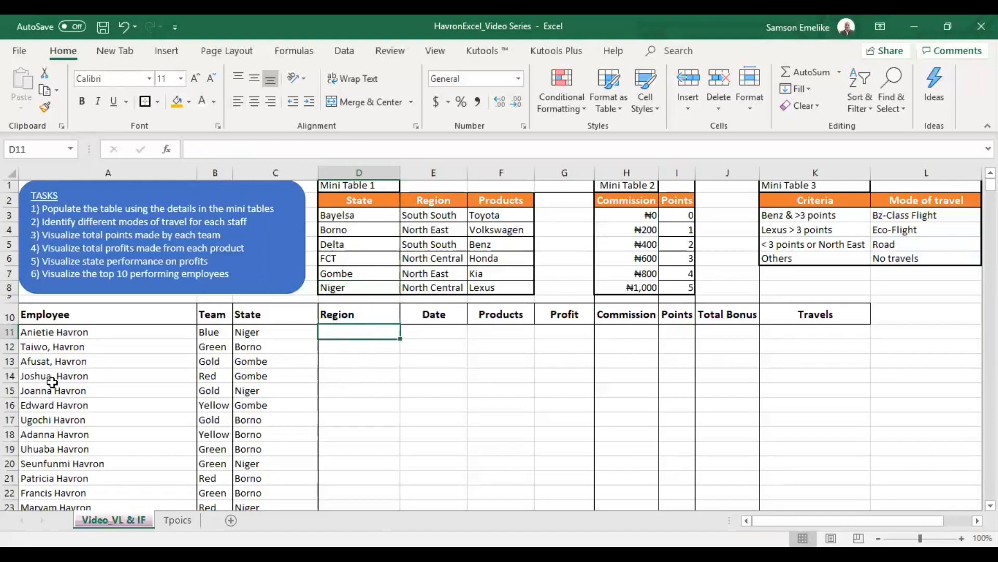
# Check how far the employee list extends by going to its last record and returning to the header row.
pyautogui.click(97, 333)
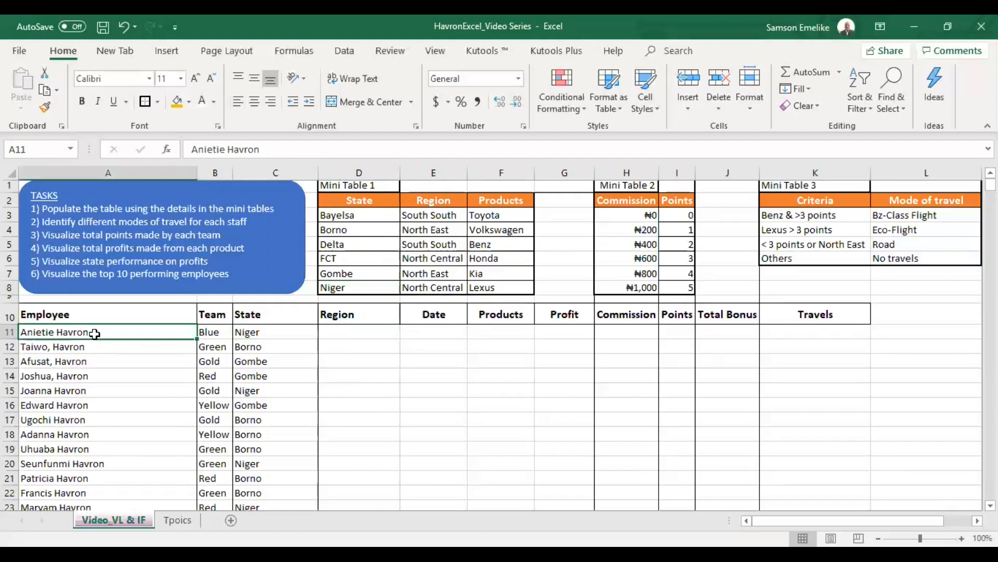
pyautogui.hotkey('ctrl', 'Down')
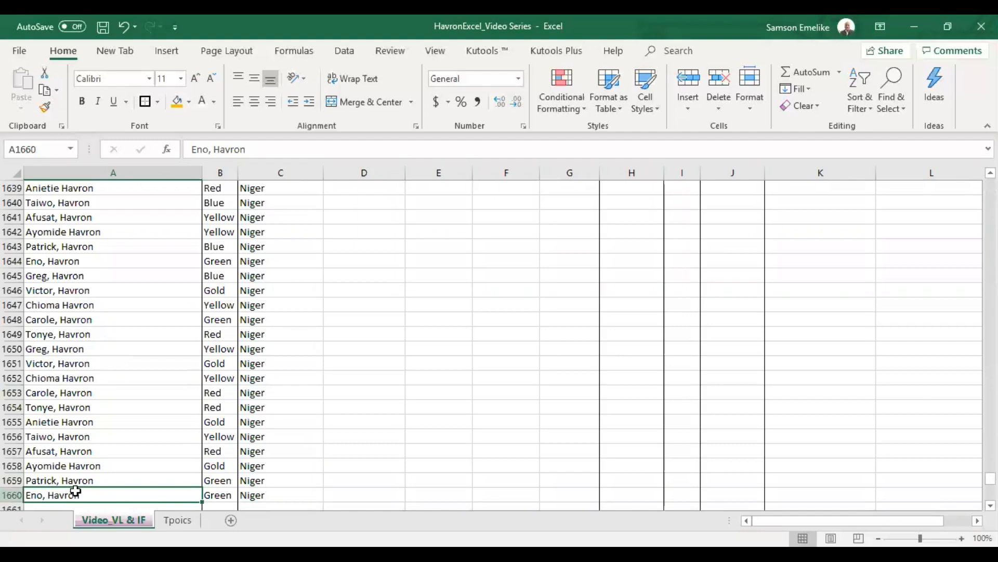
pyautogui.hotkey('ctrl', 'Up')
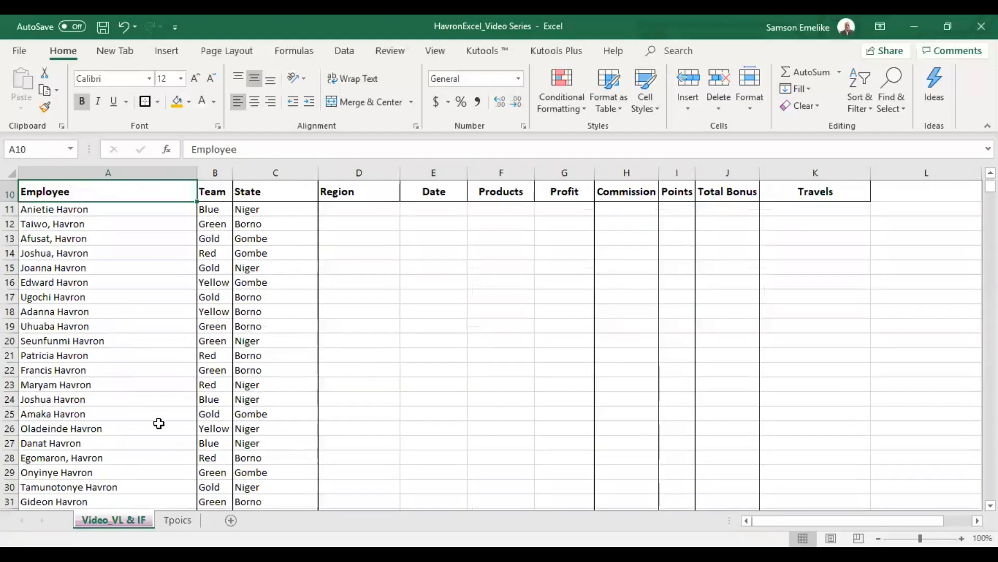
pyautogui.scroll(3, 159, 423)
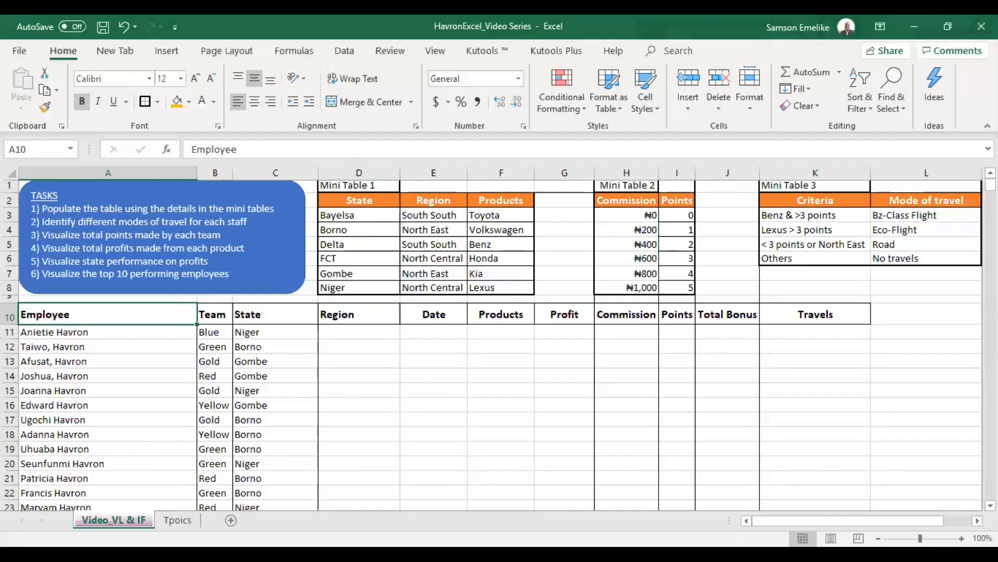
# Examine the commission rate note in column N alongside the empty Profit and Commission columns of the main table.
pyautogui.hscroll(1, 499, 338)
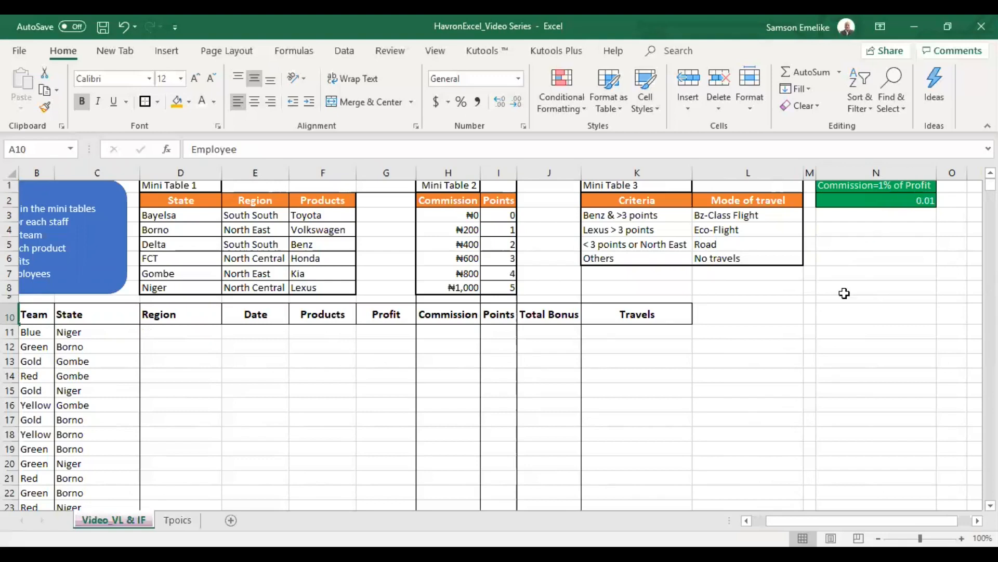
pyautogui.click(391, 333)
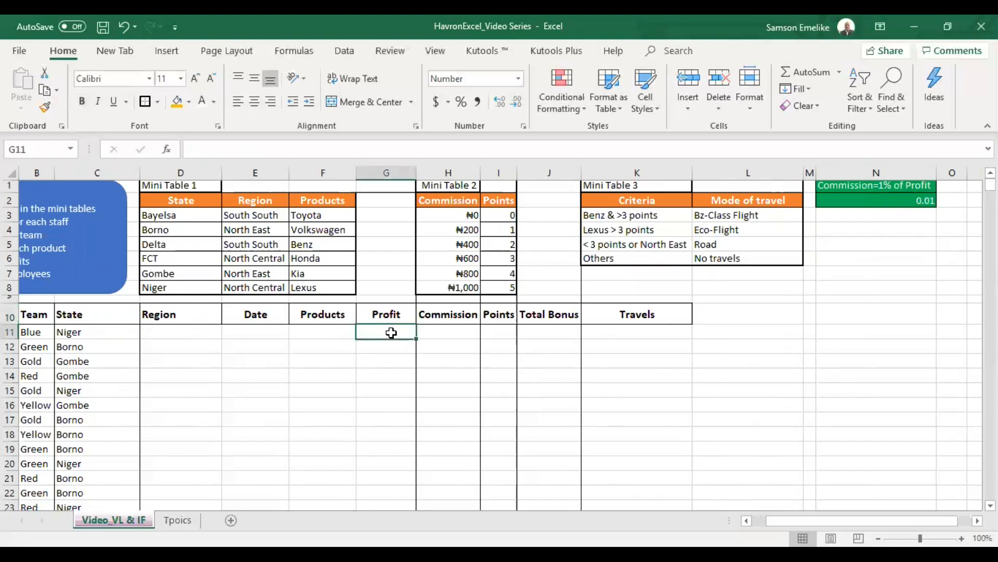
pyautogui.click(456, 333)
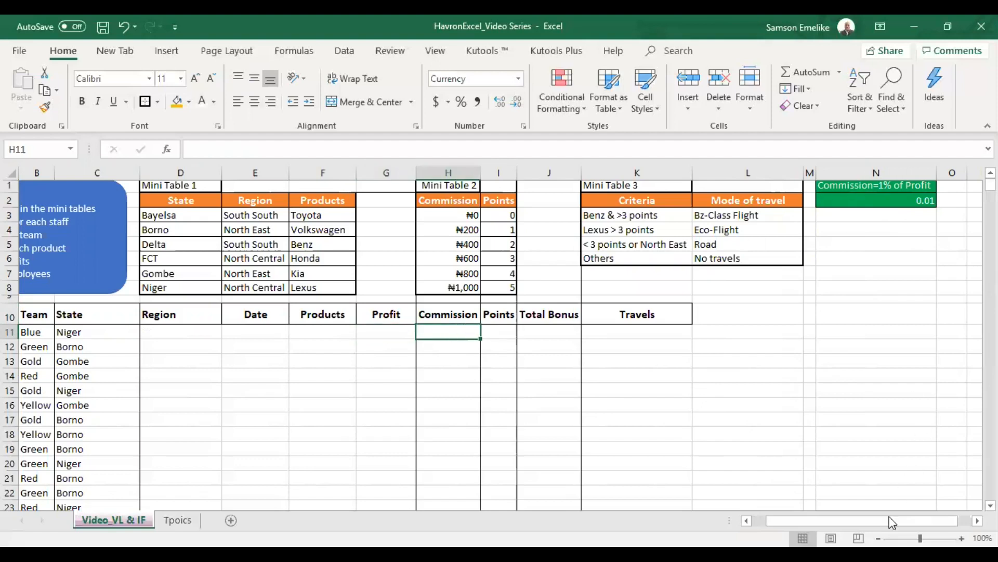
pyautogui.hscroll(-2, 57, 248)
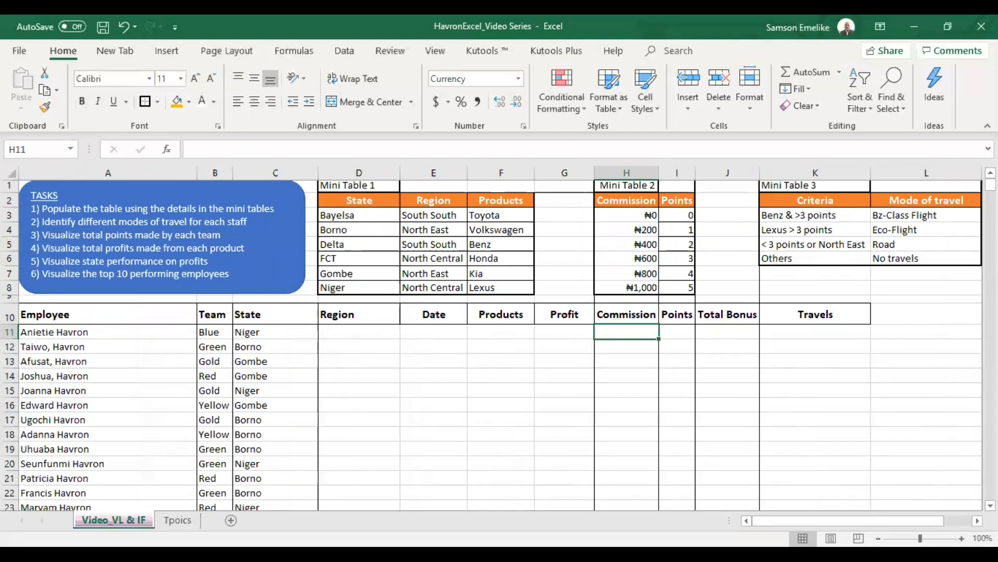
pyautogui.hscroll(2, 873, 289)
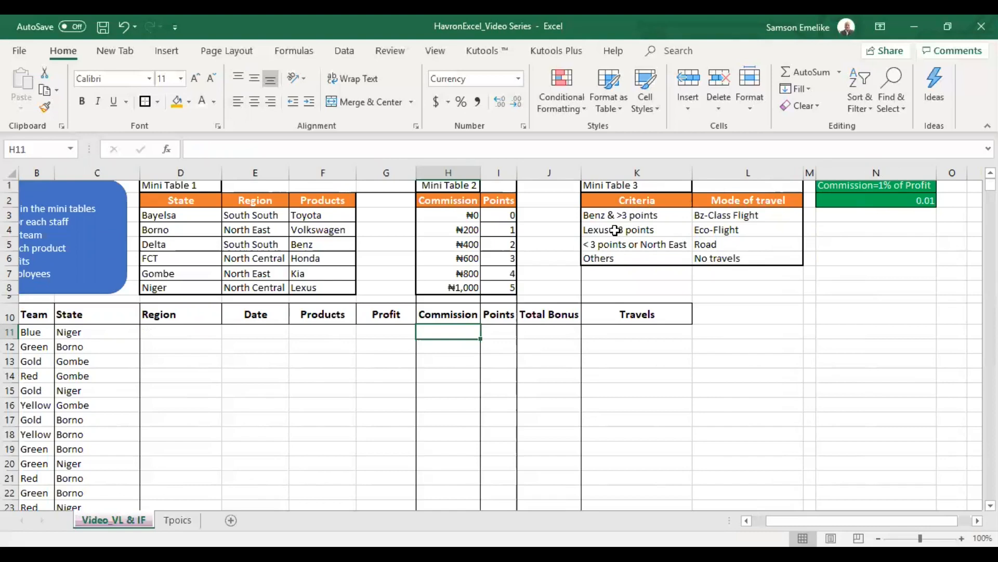
# Review Mini Table 3's travel criteria and the VLOOKUP and IF topics on the Tpoics sheet, returning to the Video_VL & IF sheet.
pyautogui.click(604, 219)
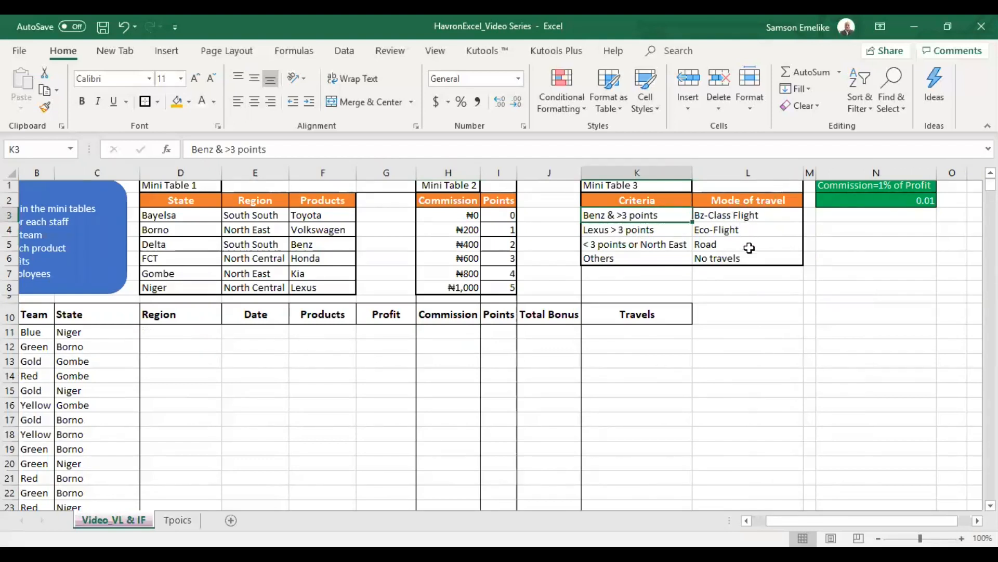
pyautogui.moveTo(773, 521); pyautogui.dragTo(759, 521)
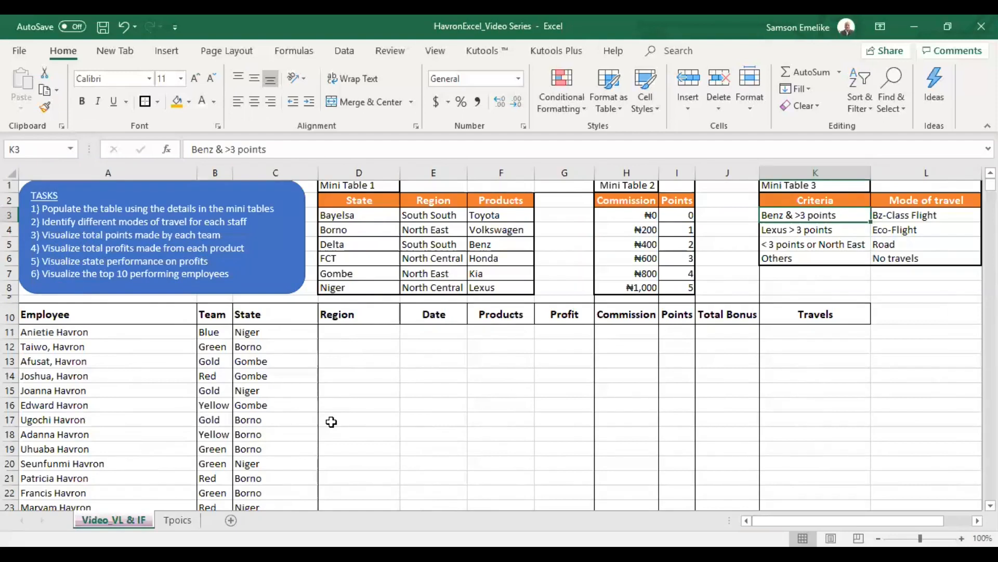
pyautogui.click(177, 519)
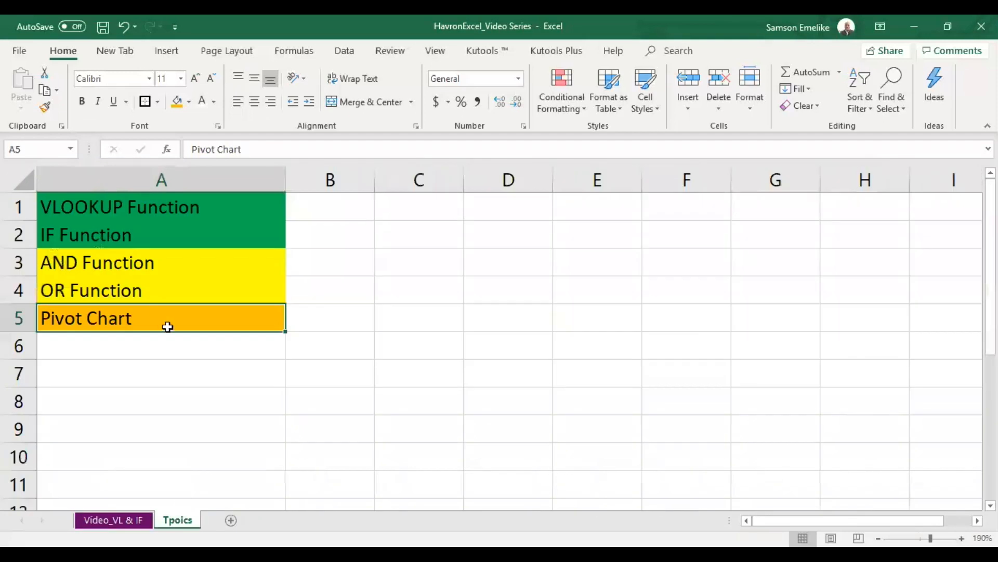
pyautogui.click(65, 205)
pyautogui.click(78, 234)
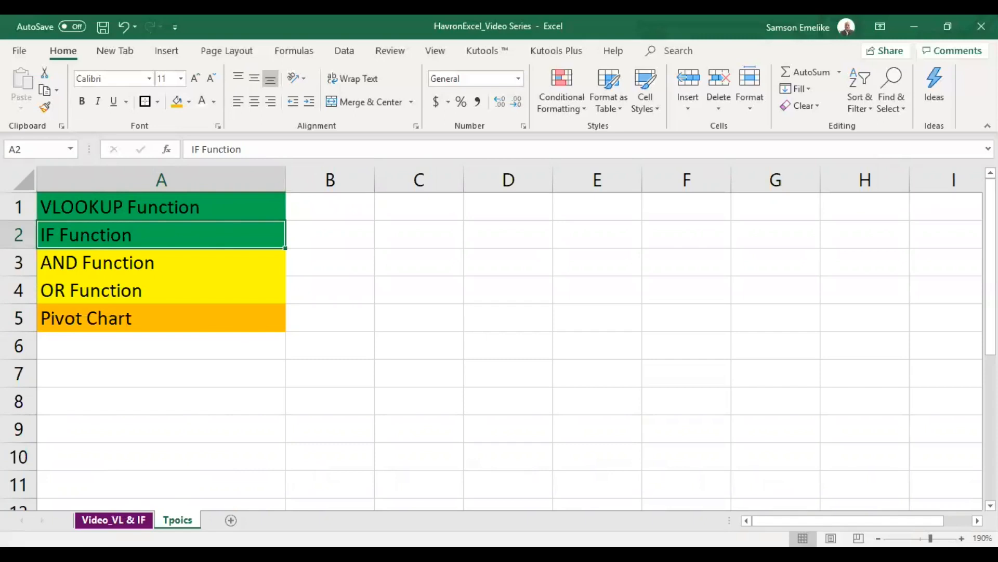
pyautogui.click(114, 519)
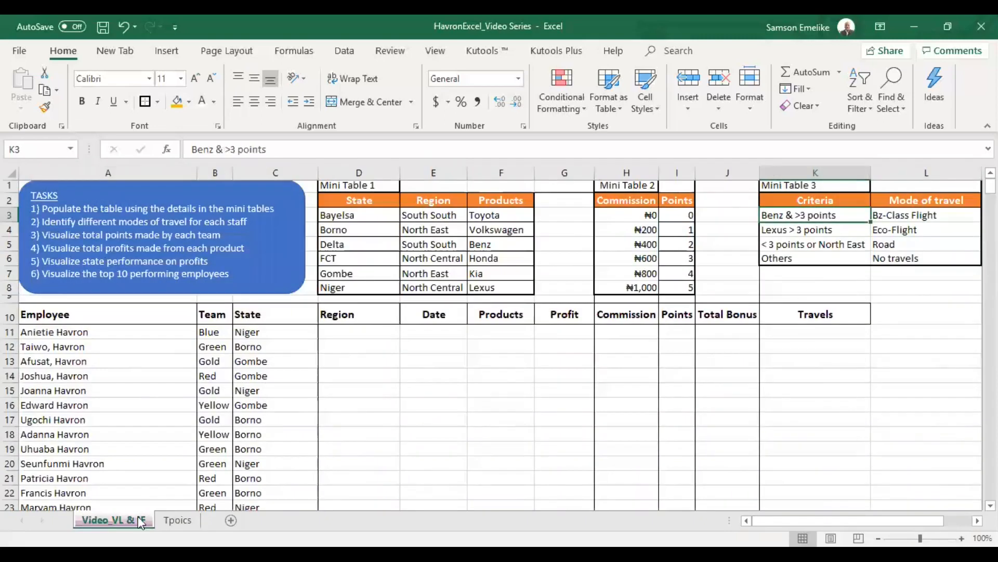
# Examine the first employee's State, Region and Date cells together with the lookup range of Mini Table 1.
pyautogui.click(353, 330)
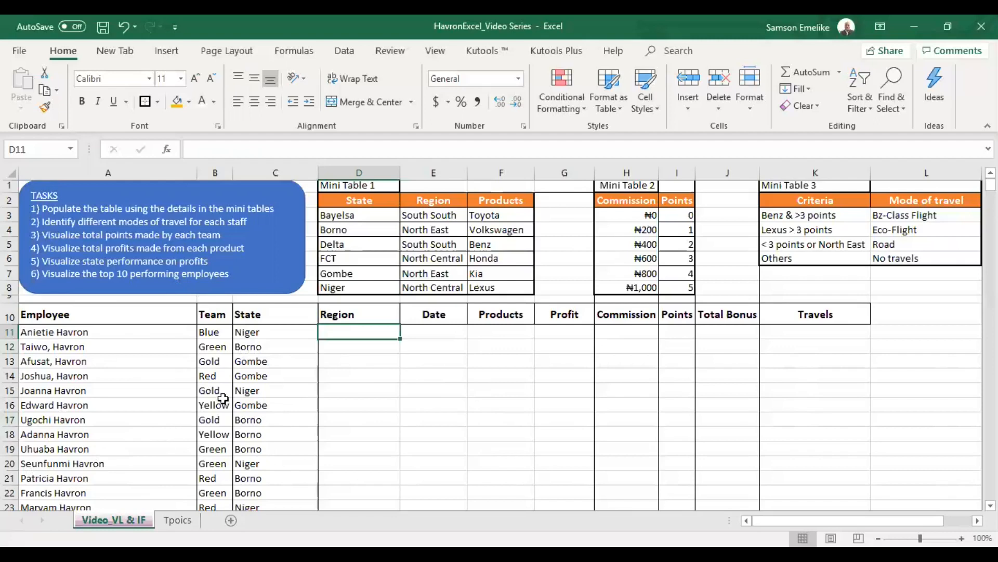
pyautogui.click(64, 335)
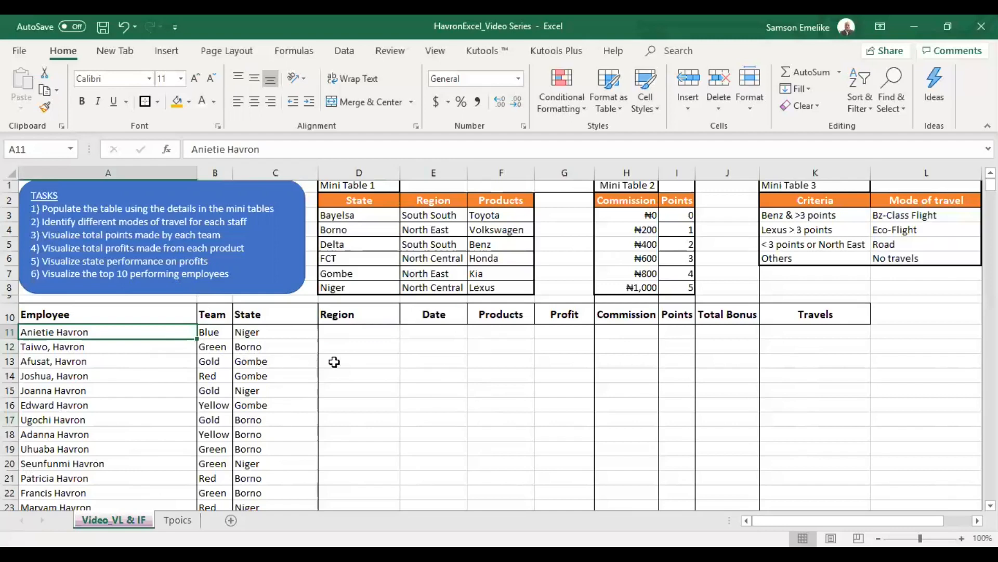
pyautogui.click(378, 332)
pyautogui.click(429, 334)
pyautogui.moveTo(367, 198); pyautogui.dragTo(489, 286)
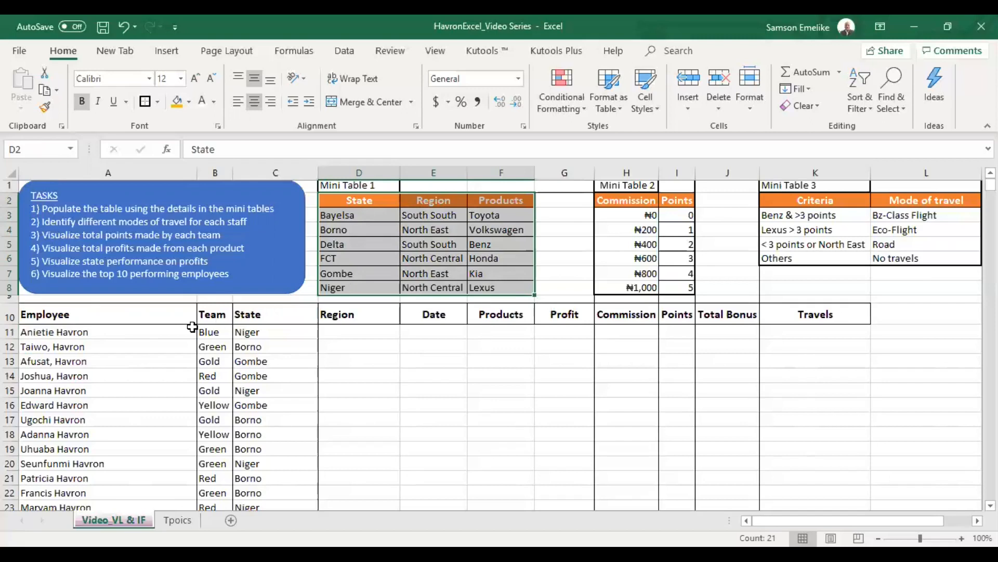
pyautogui.click(255, 333)
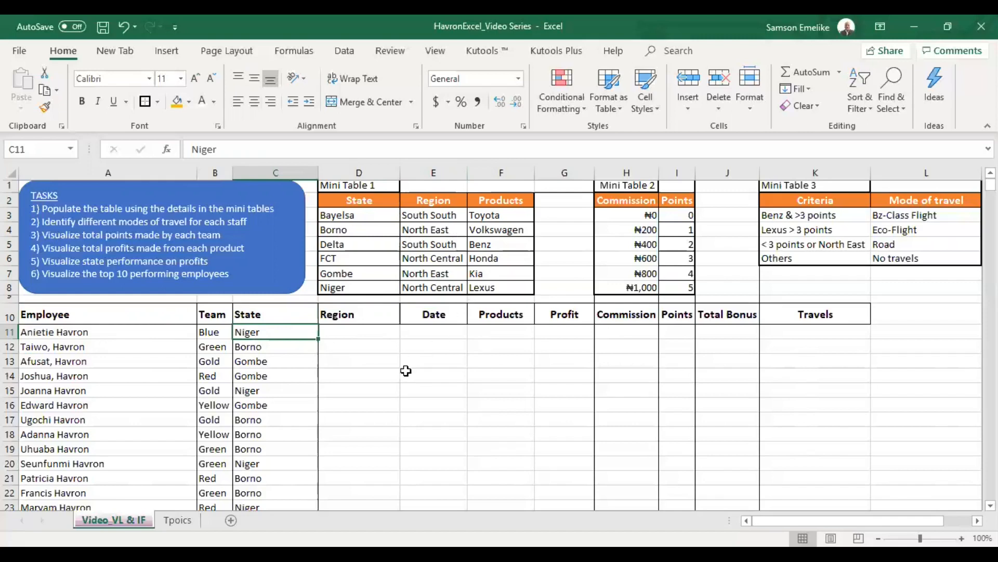
# Start a VLOOKUP formula in the first Region cell, D11, with the employee's state in C11 as the lookup value.
pyautogui.click(344, 332)
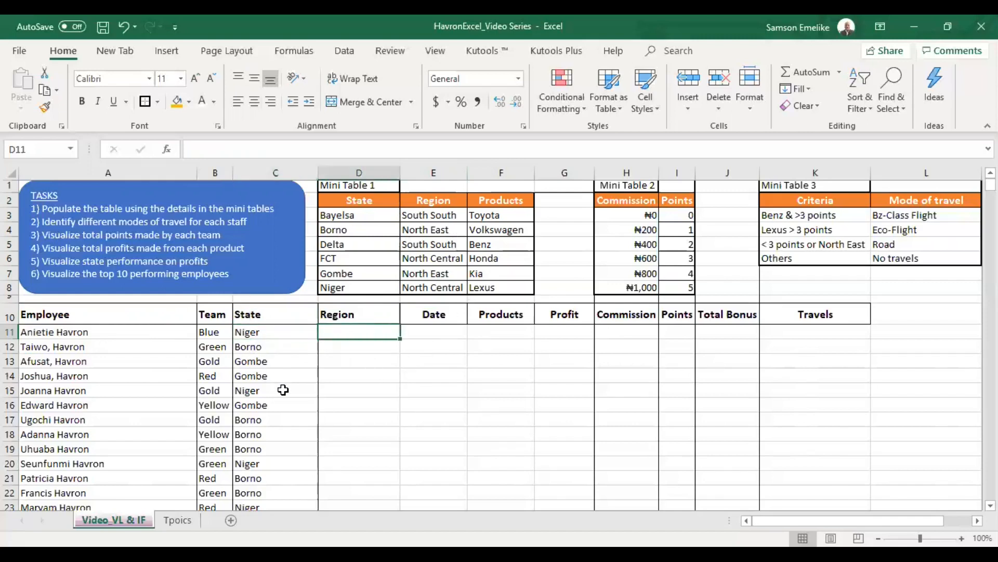
pyautogui.write('=')
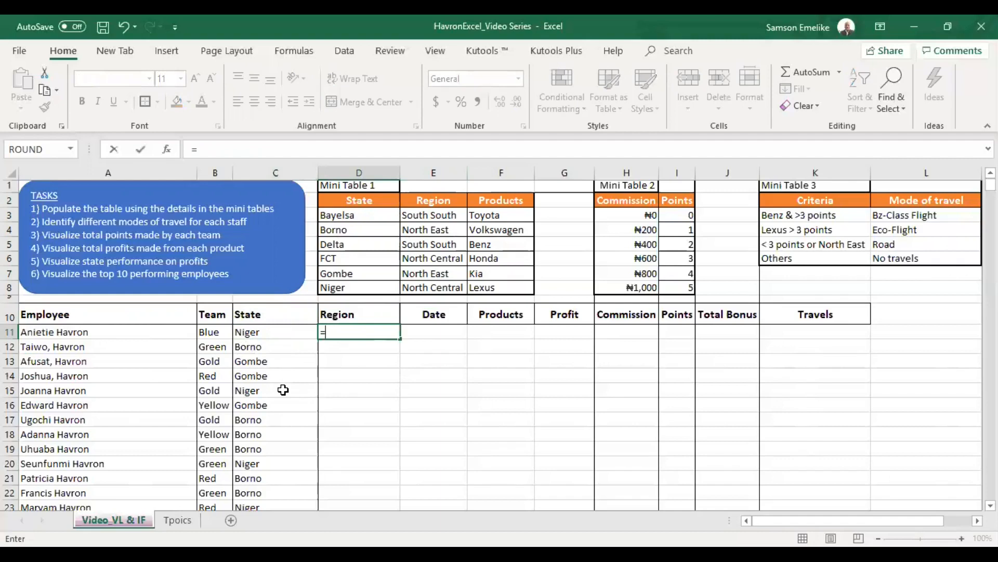
pyautogui.write('vl')
pyautogui.press('Tab')
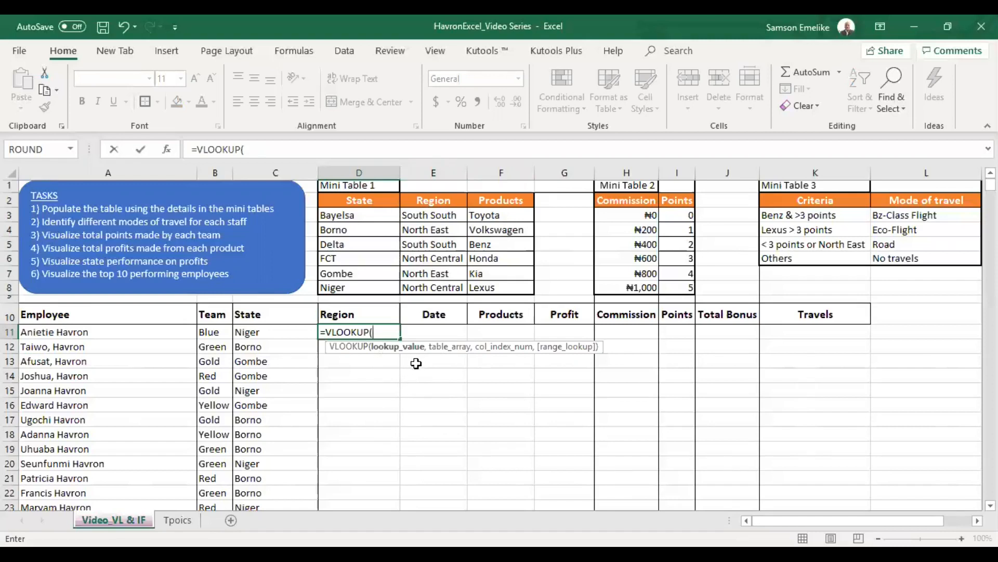
pyautogui.click(273, 331)
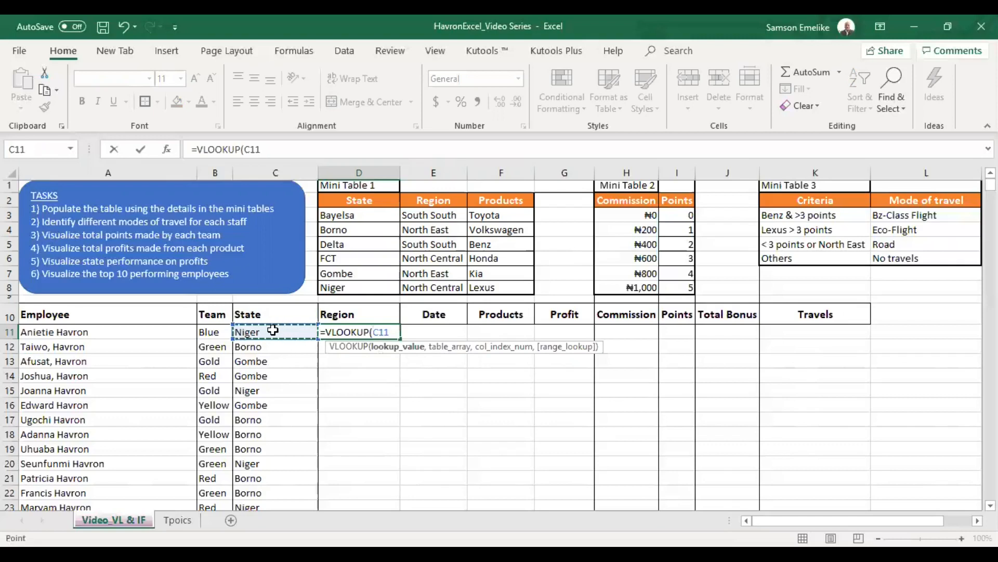
pyautogui.write(',')
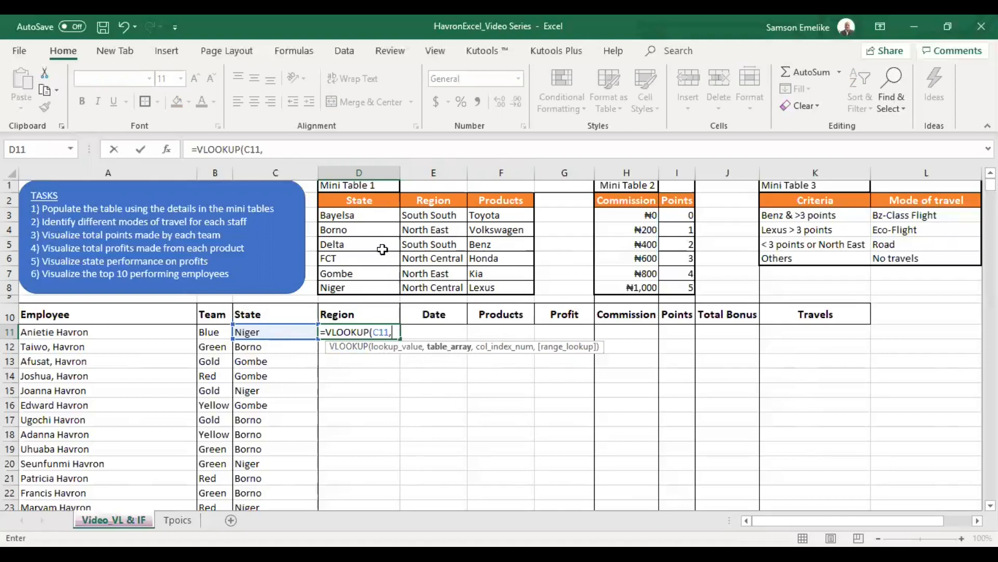
# Use all of Mini Table 1, including its headers, as the VLOOKUP table array with absolute references, $D$2:$F$8.
pyautogui.click(337, 201)
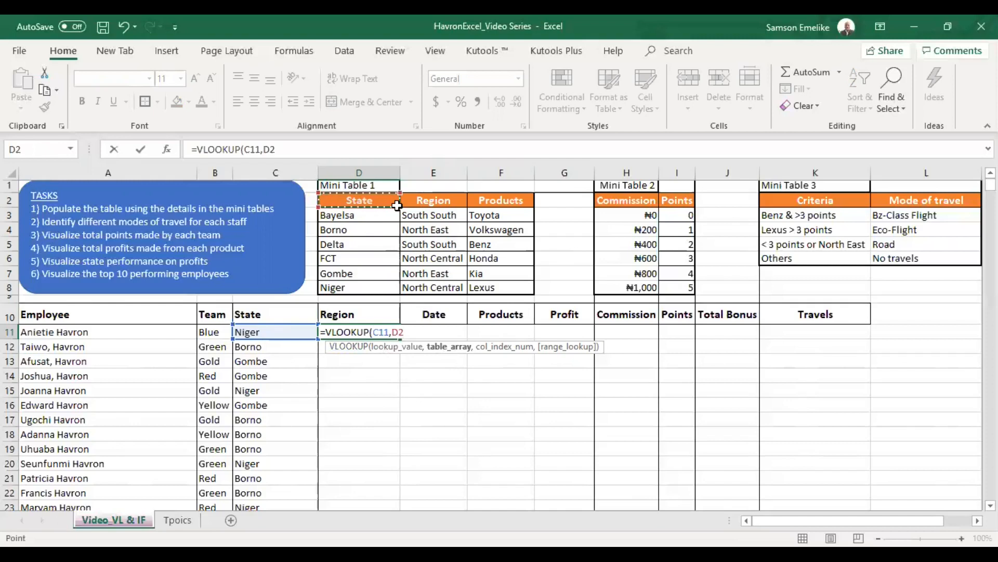
pyautogui.moveTo(396, 205); pyautogui.dragTo(499, 283)
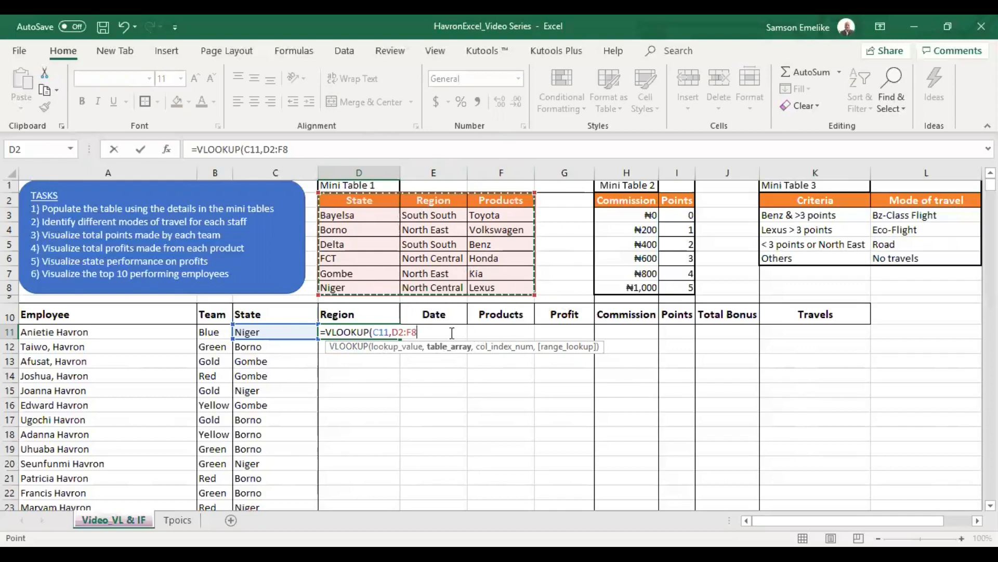
pyautogui.press('F4')
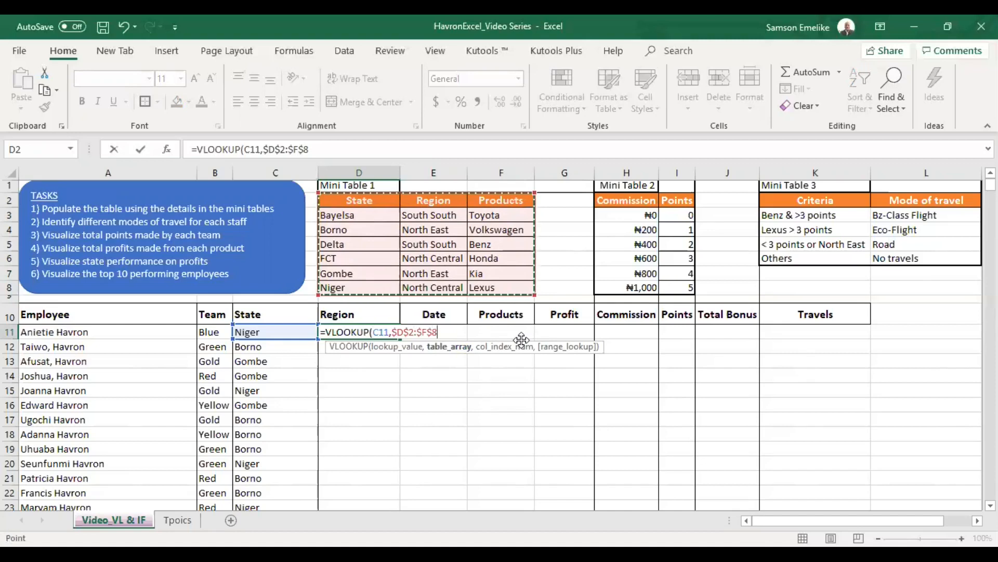
pyautogui.write(',')
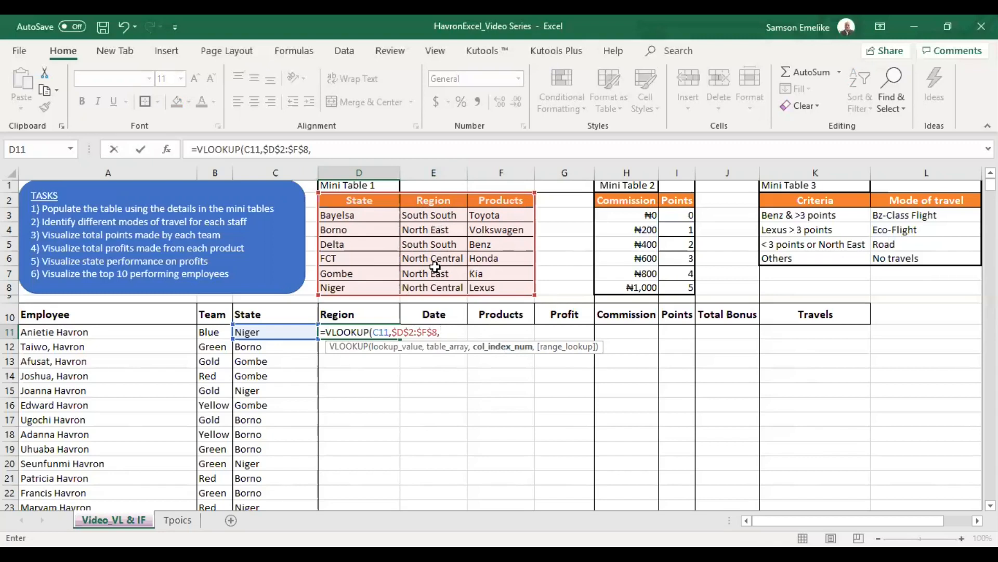
# Complete the Region VLOOKUP with column index 2 and FALSE for an exact match, and enter the formula.
pyautogui.write('2,')
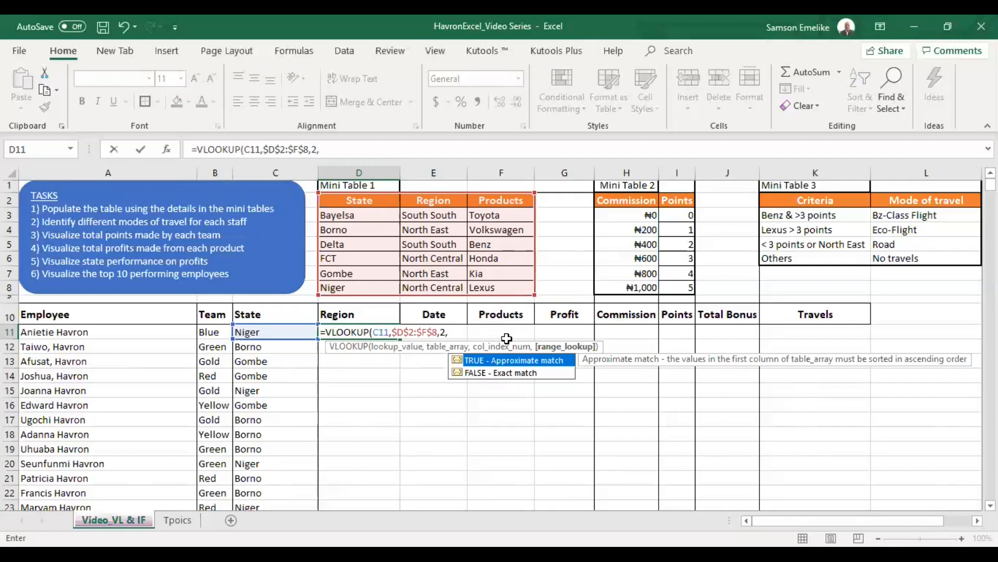
pyautogui.click(510, 375)
pyautogui.doubleClick(510, 373)
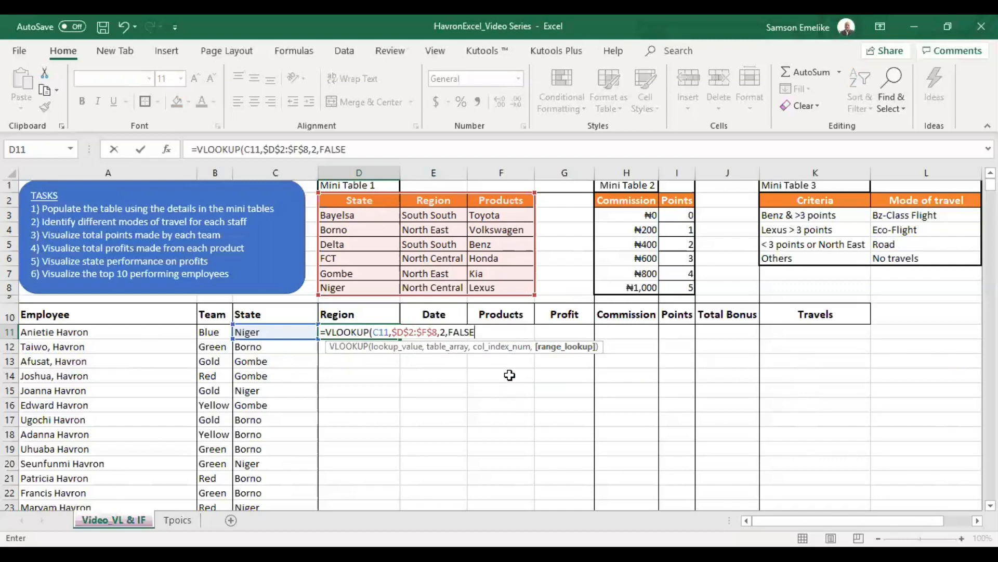
pyautogui.write(')')
pyautogui.press('Return')
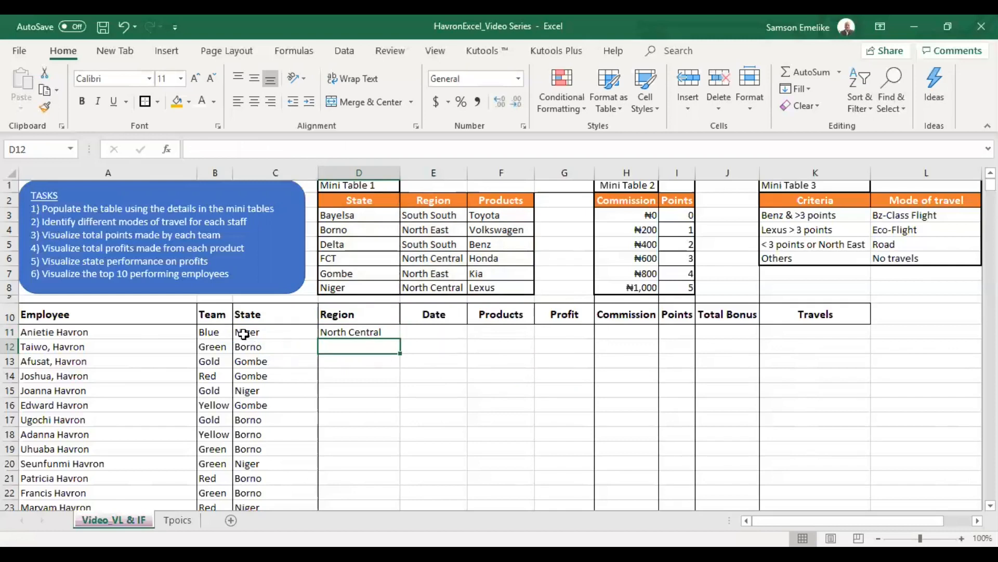
# Fill the VLOOKUP formula from D11 down the Region column for all employees.
pyautogui.click(375, 331)
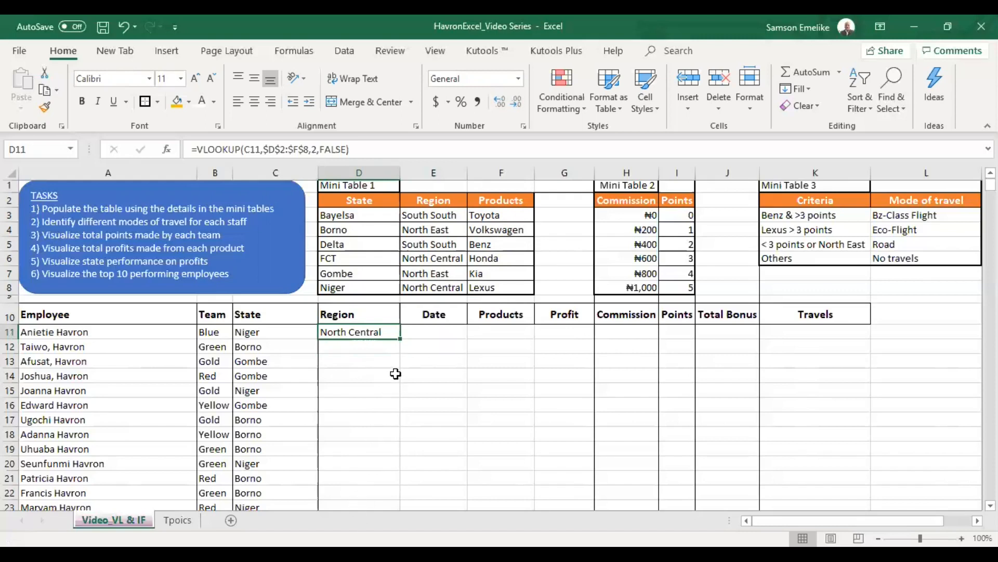
pyautogui.doubleClick(401, 342)
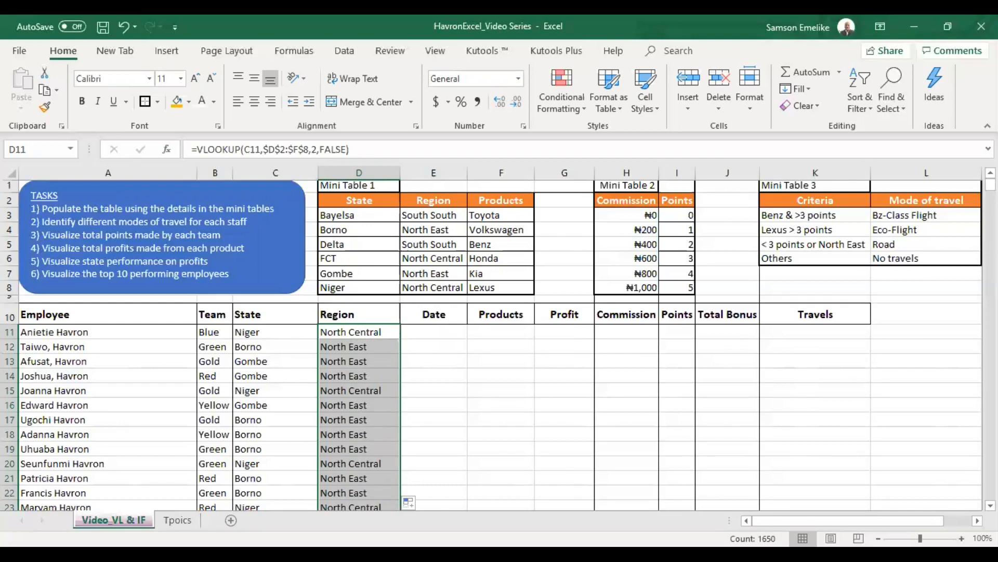
pyautogui.moveTo(990, 184)
pyautogui.mouseDown()
pyautogui.moveTo(991, 494)
pyautogui.moveTo(990, 183)
pyautogui.mouseUp()
# Start a RANDBETWEEN formula in the first Date cell, E11.
pyautogui.click(424, 330)
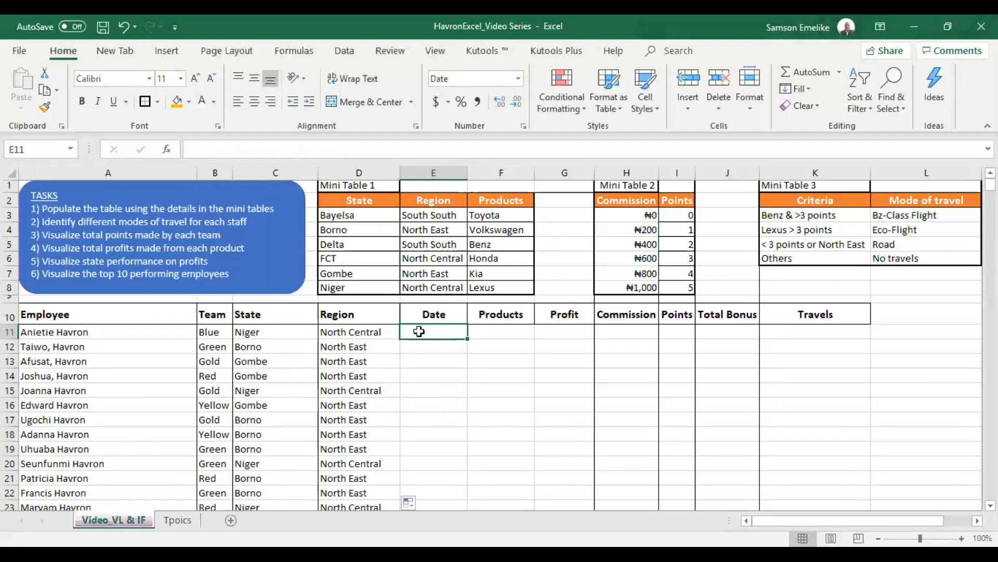
pyautogui.write('=')
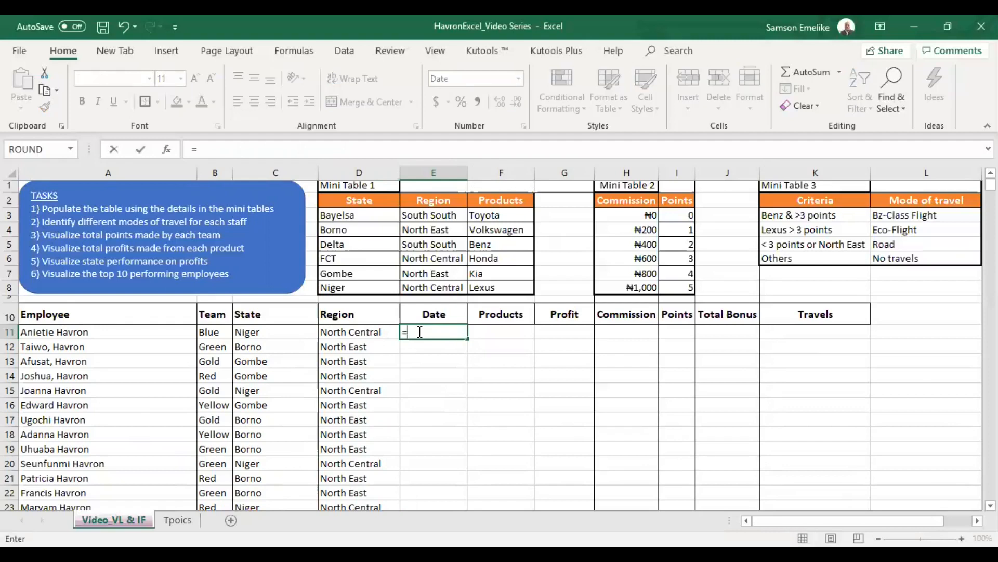
pyautogui.write('rand')
pyautogui.press('Down')
pyautogui.press('Tab')
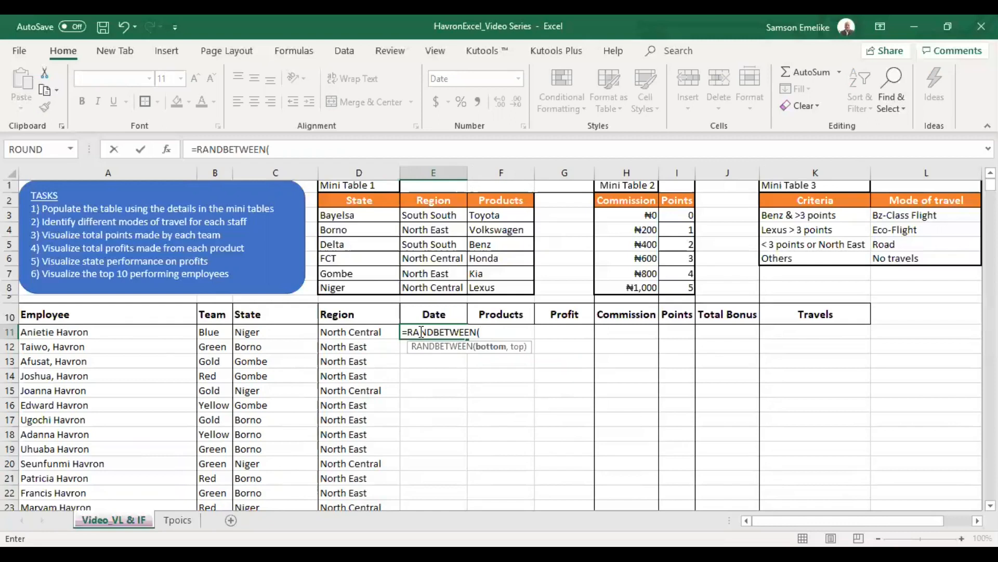
pyautogui.write('da')
pyautogui.press('Tab')
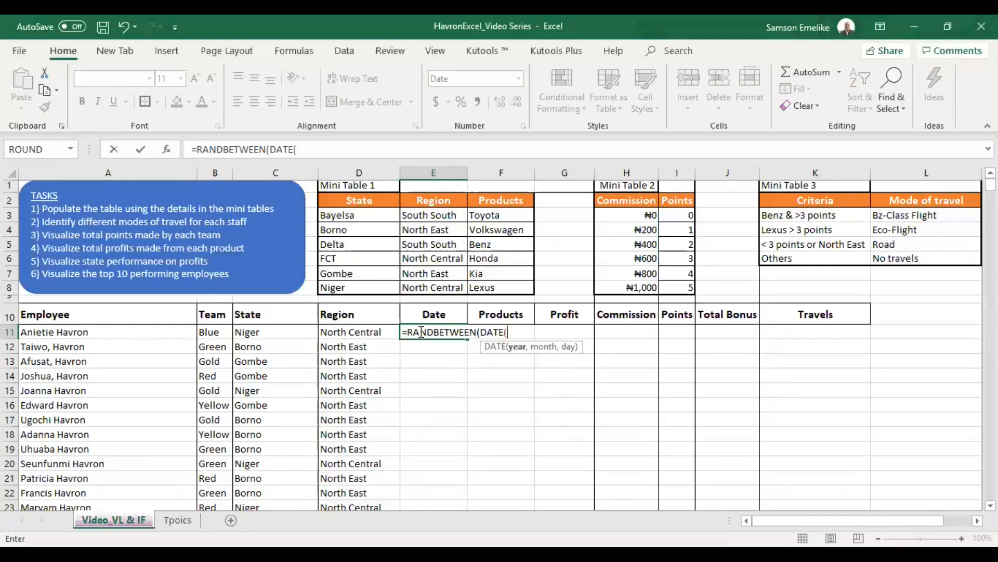
pyautogui.press('BackSpace')
pyautogui.press('BackSpace')
pyautogui.press('BackSpace')
pyautogui.press('BackSpace')
pyautogui.press('BackSpace')
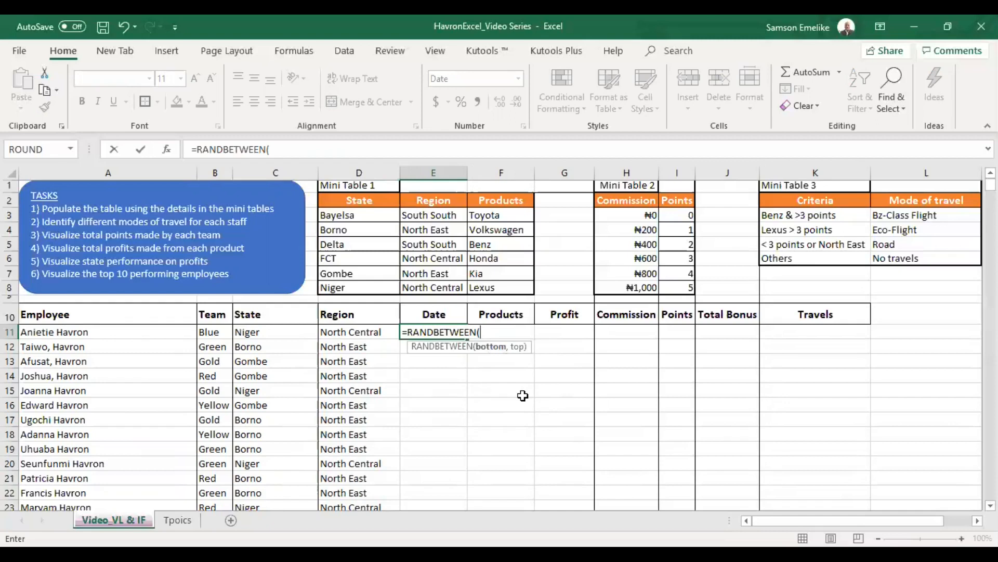
# Set the bottom argument of the RANDBETWEEN formula in E11 to DATE(2019,01,01).
pyautogui.write('date')
pyautogui.press('Tab')
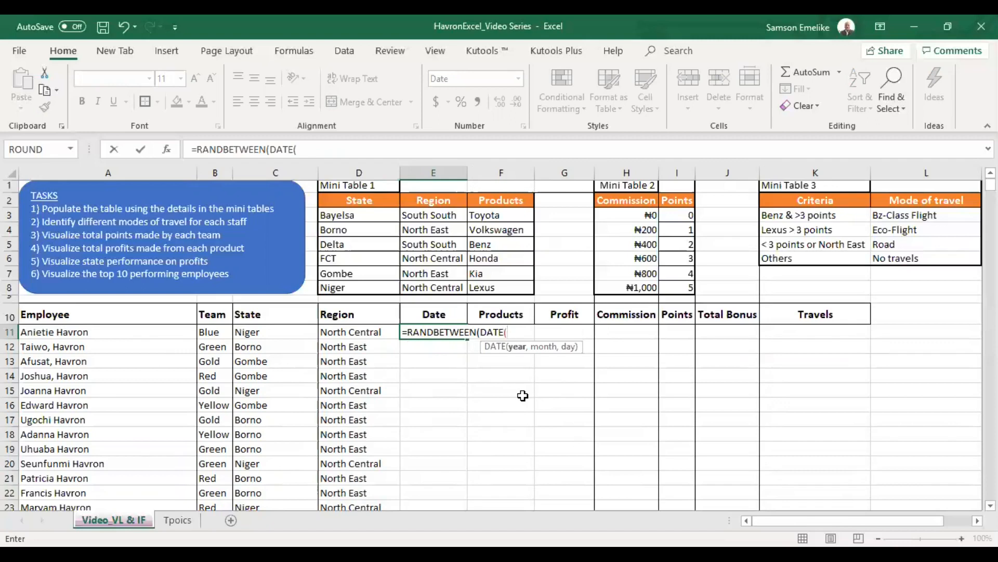
pyautogui.write('2019,01')
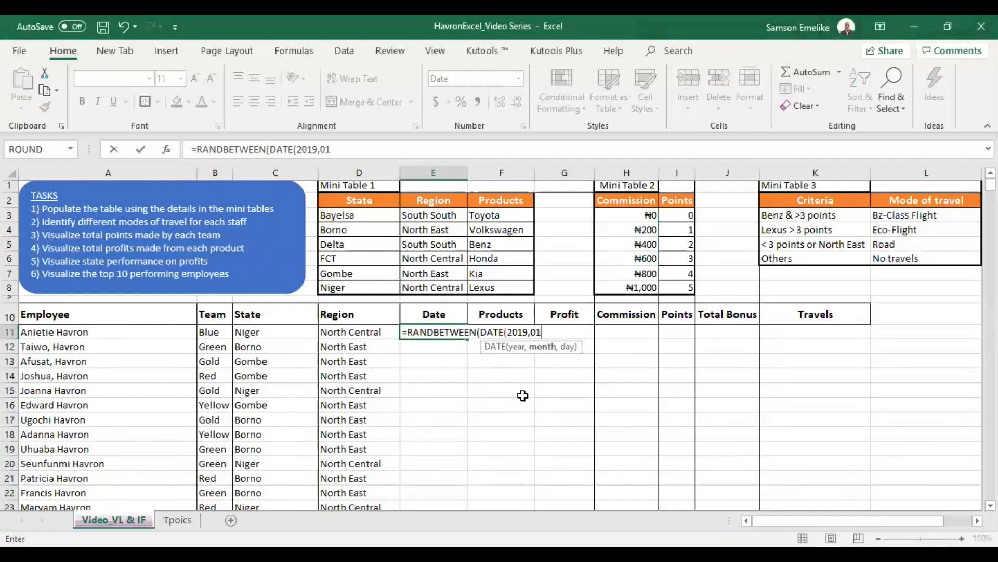
pyautogui.write(',01)')
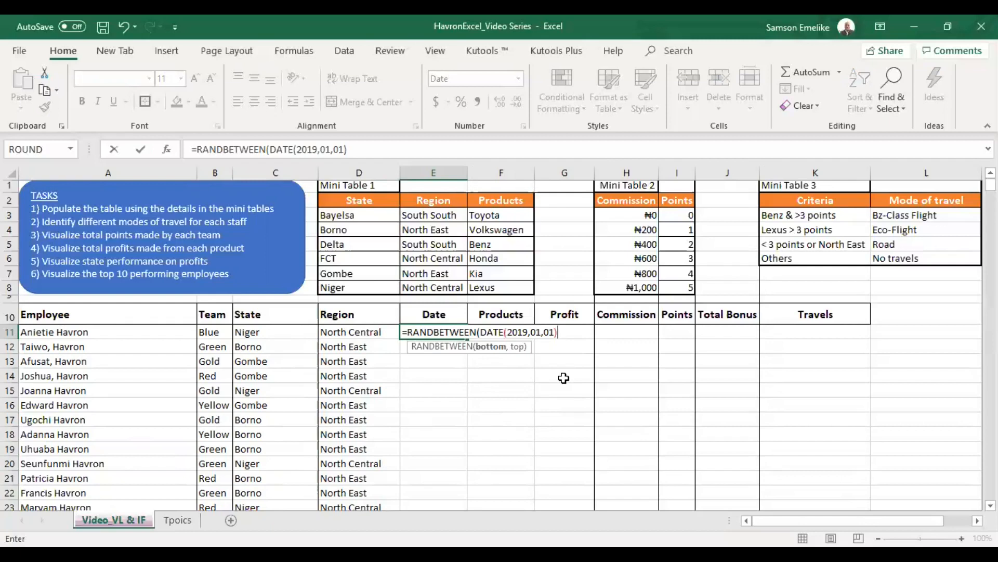
# Set the top argument of the RANDBETWEEN formula in E11 to DATE(2020,12,31).
pyautogui.write(',')
pyautogui.write('date')
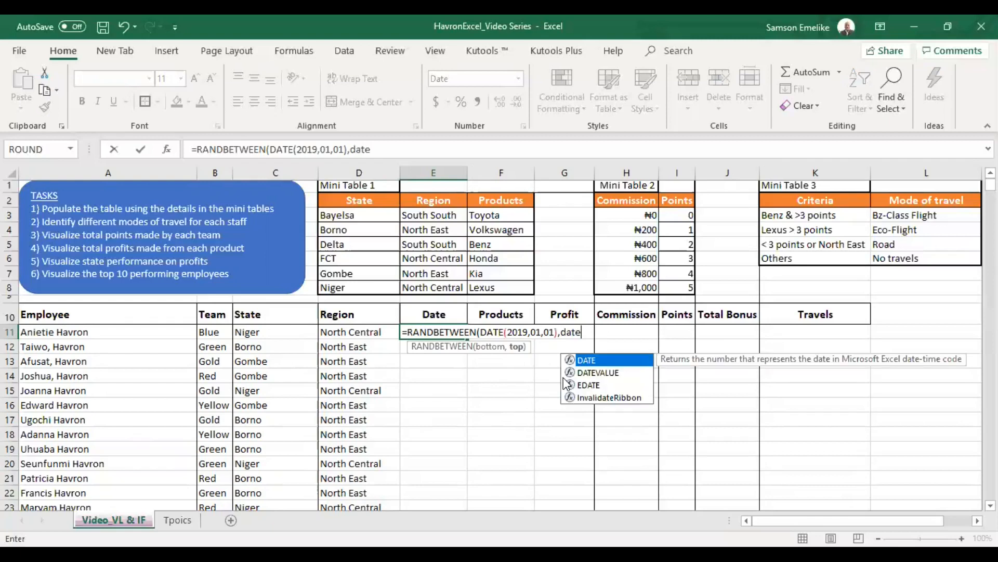
pyautogui.press('Tab')
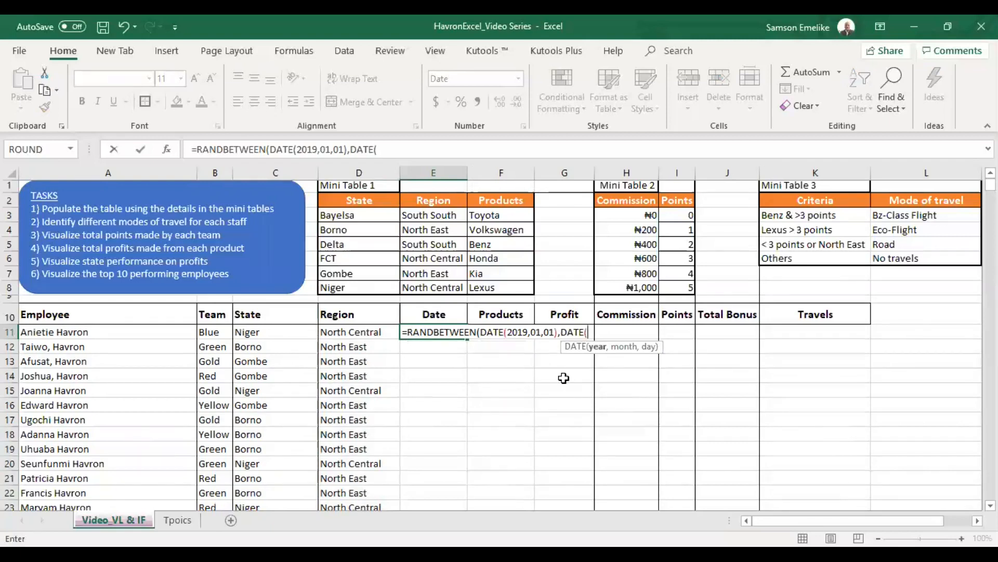
pyautogui.write('020,12')
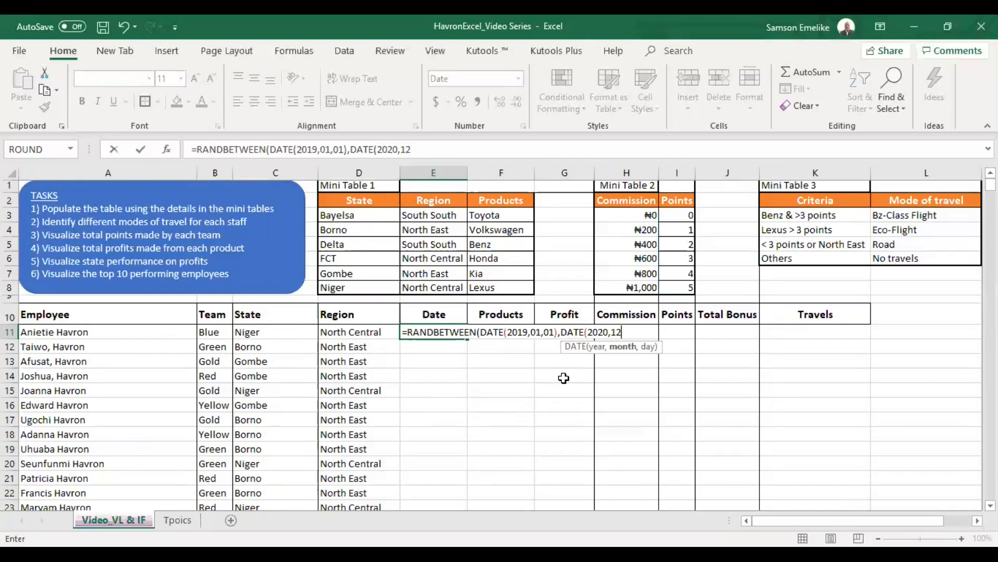
pyautogui.write(',31)')
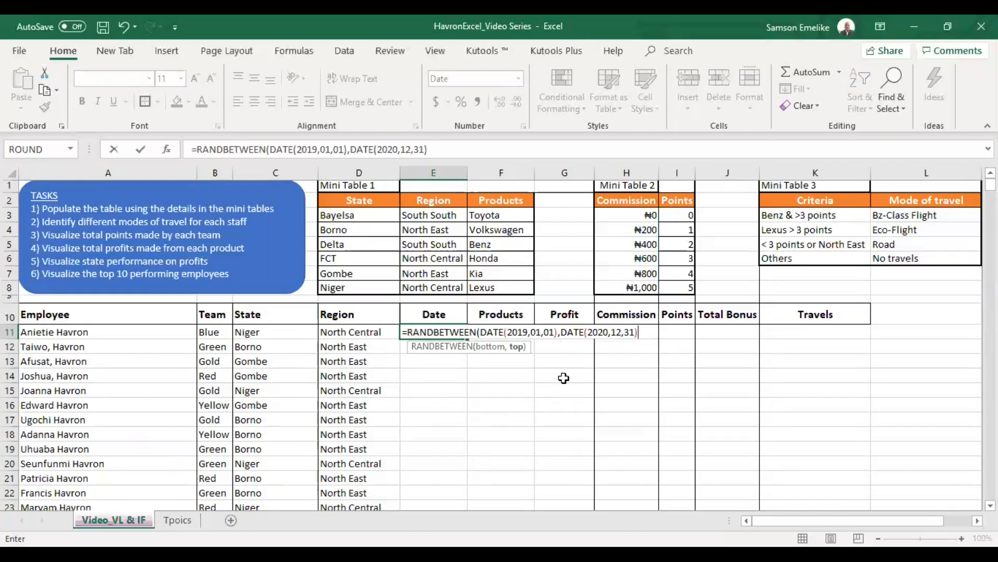
# Complete the RANDBETWEEN formula in E11 and fill it down the Date column for all employees.
pyautogui.write(')')
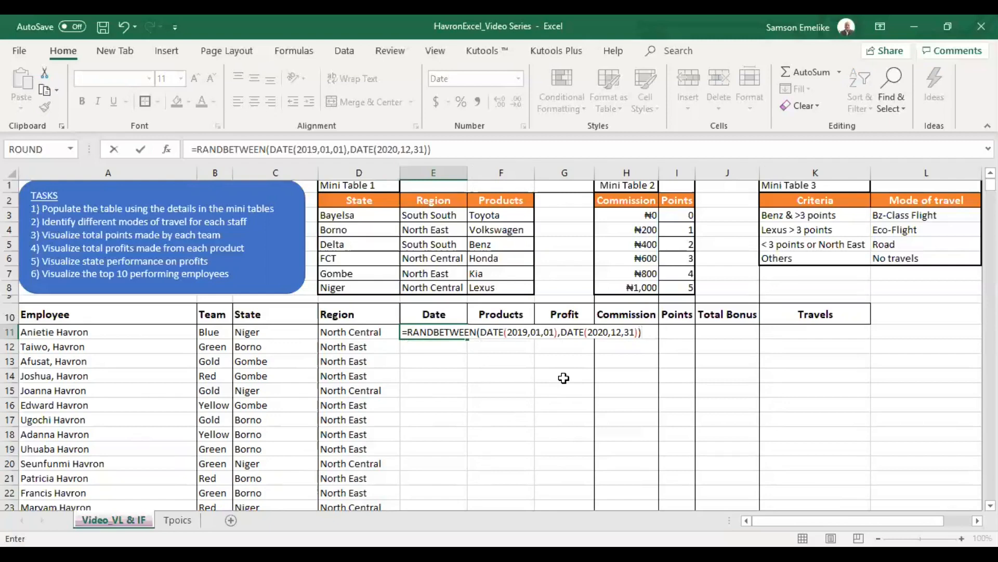
pyautogui.press('Return')
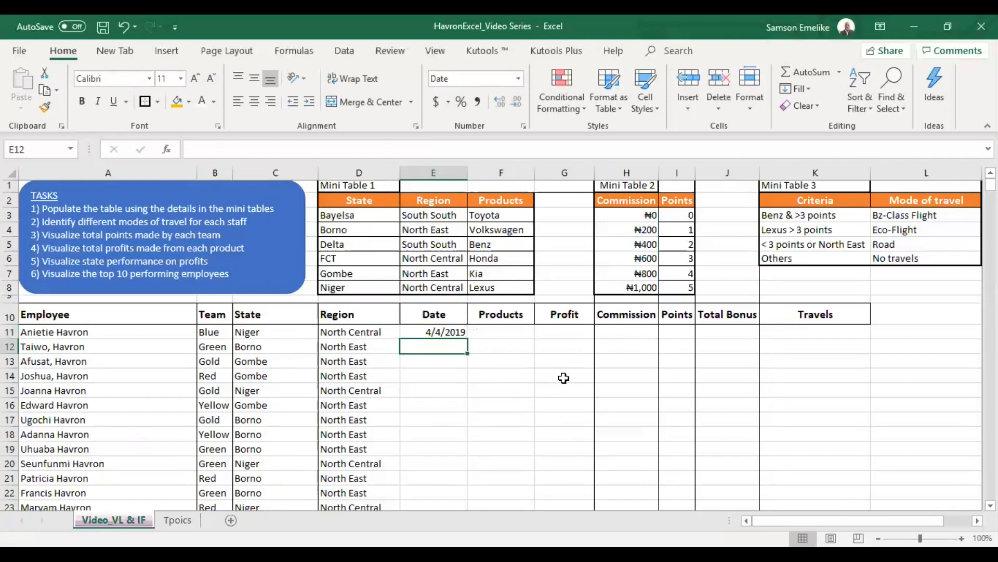
pyautogui.click(445, 331)
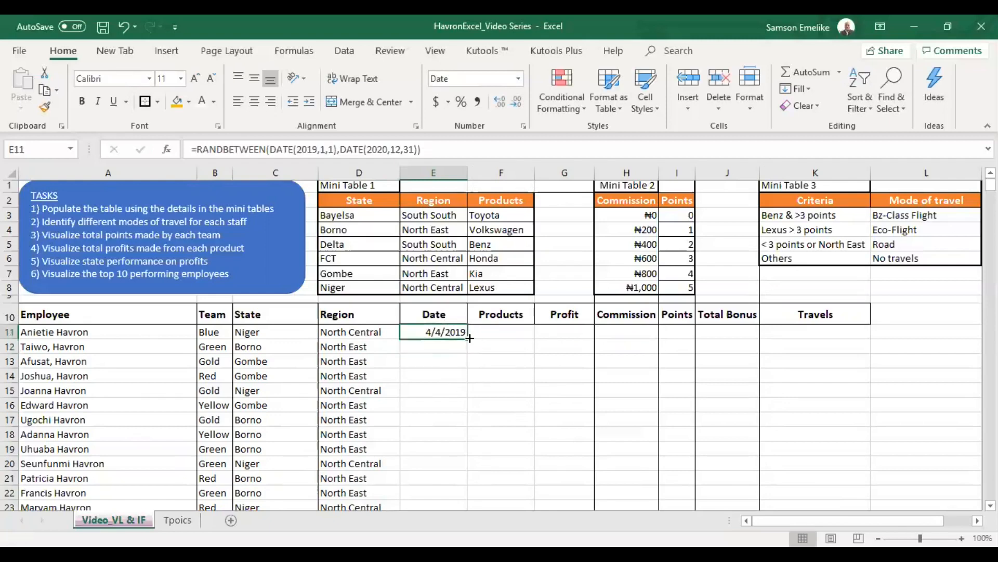
pyautogui.doubleClick(470, 338)
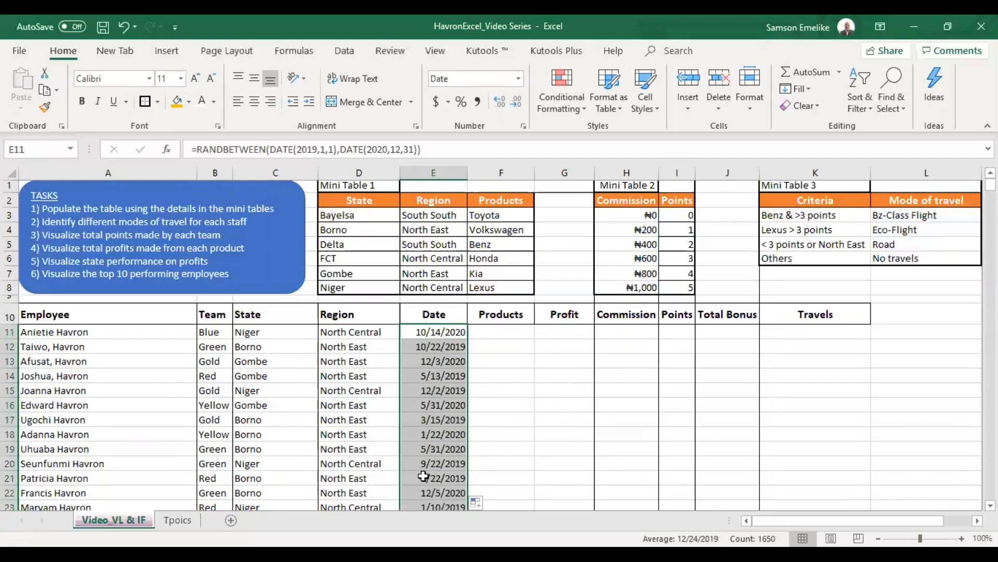
pyautogui.scroll(-20, 427, 440)
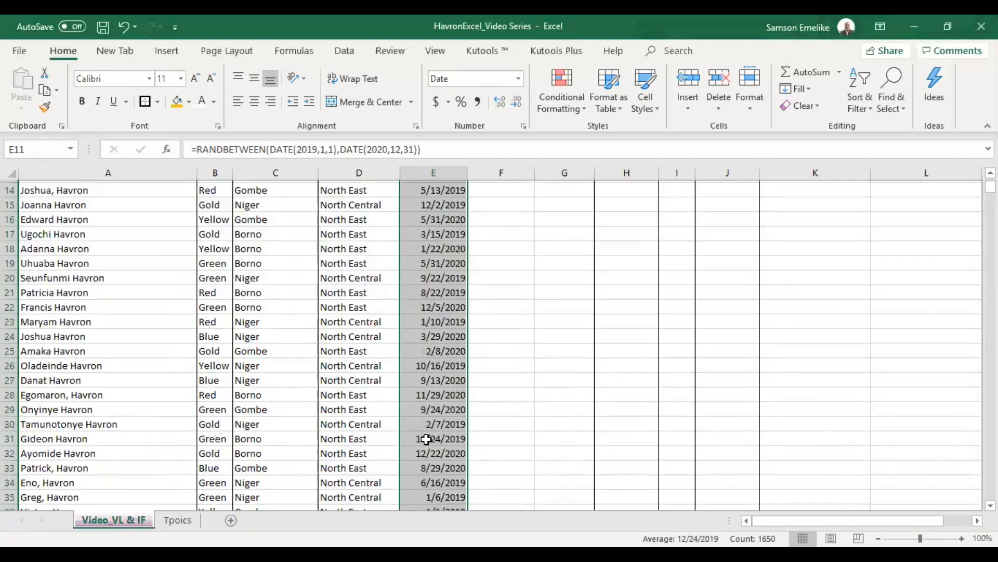
pyautogui.scroll(-20, 426, 441)
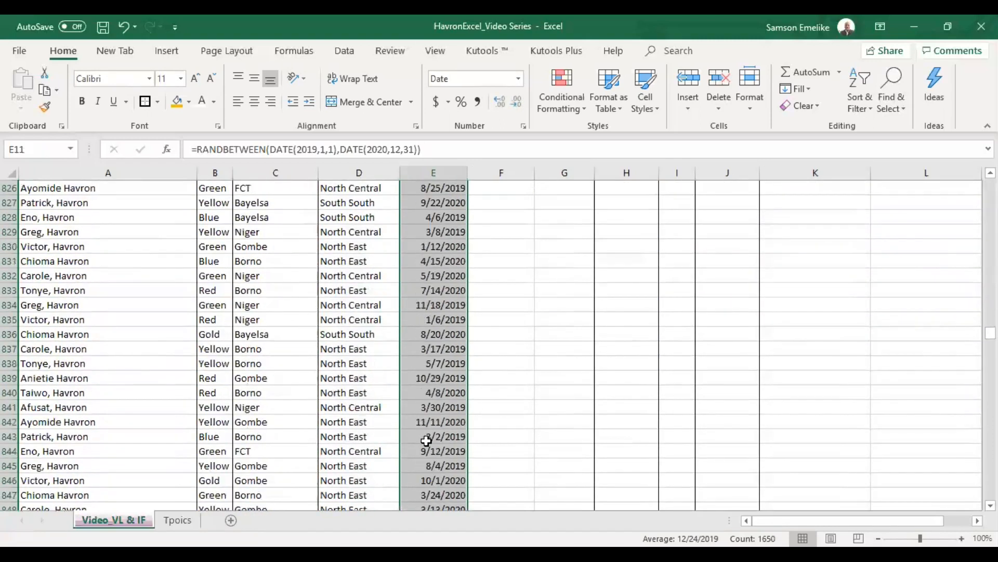
pyautogui.click(429, 455)
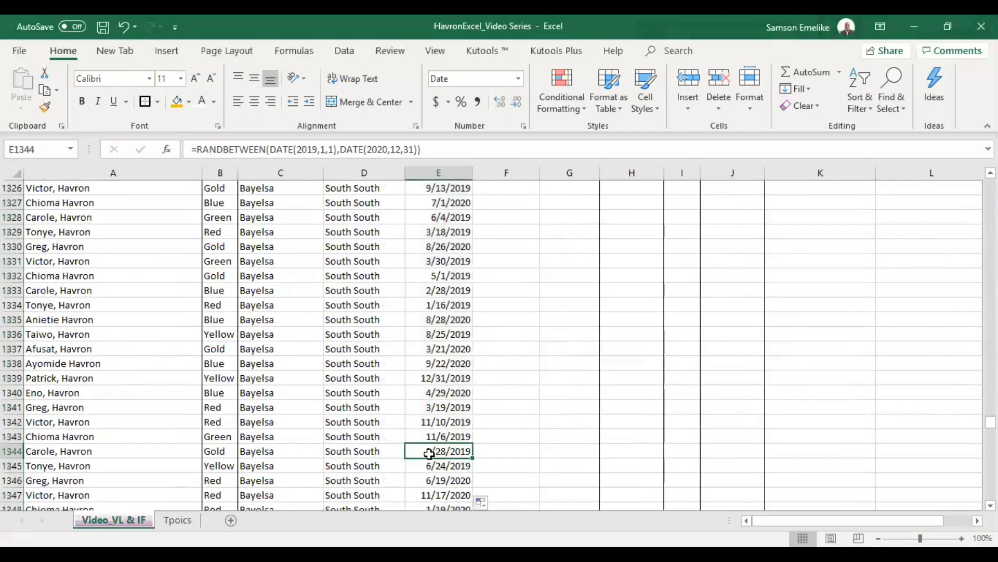
pyautogui.hotkey('ctrl', 'Down')
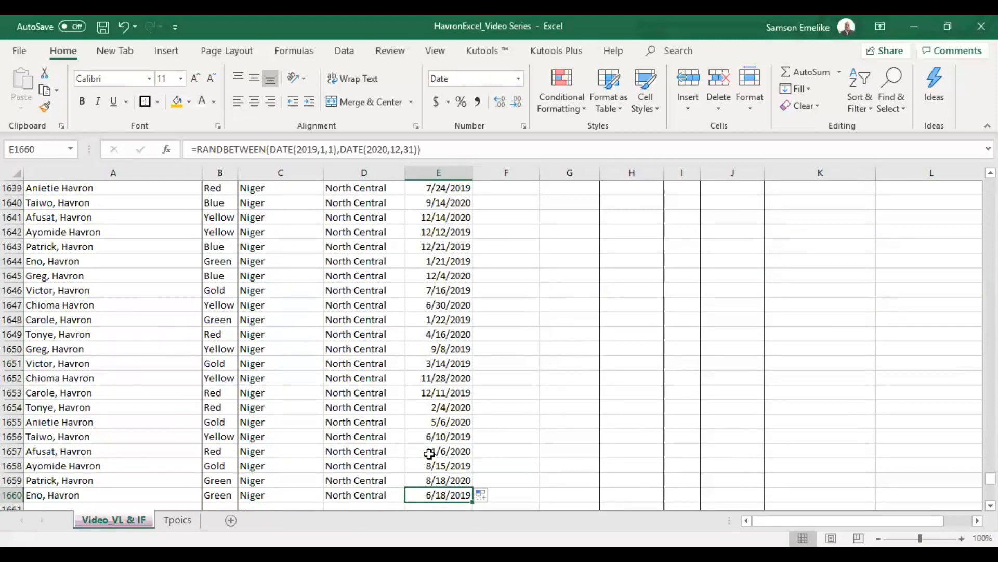
pyautogui.hotkey('ctrl', 'Up')
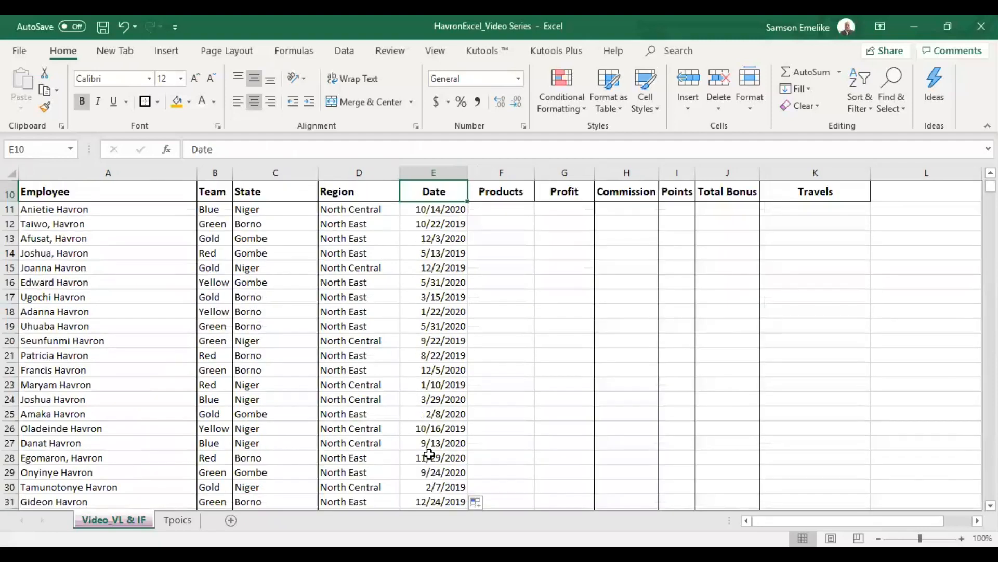
pyautogui.scroll(3, 470, 288)
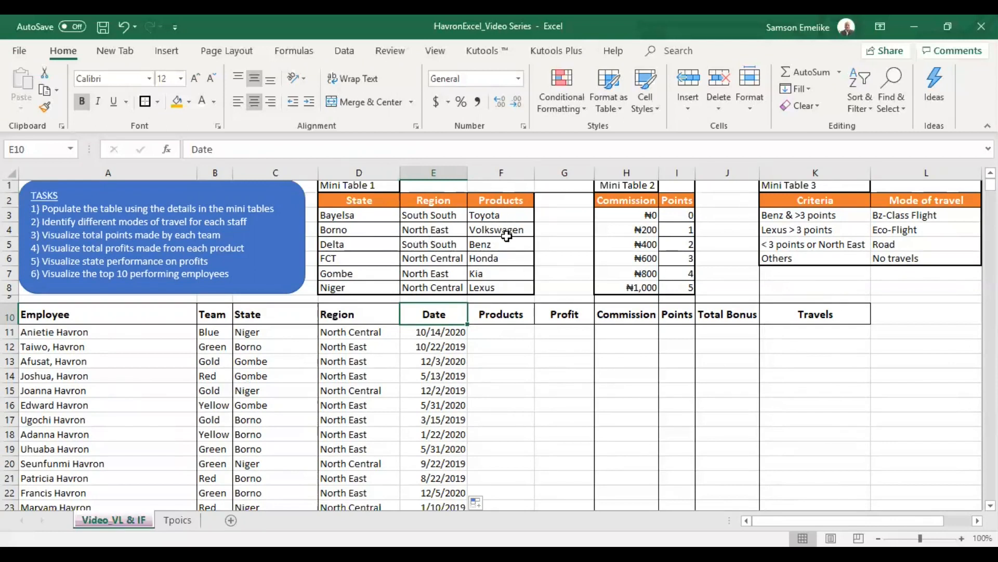
# Start a VLOOKUP formula in the first Products cell, F11, with the Region cell D11 as the lookup value.
pyautogui.click(501, 331)
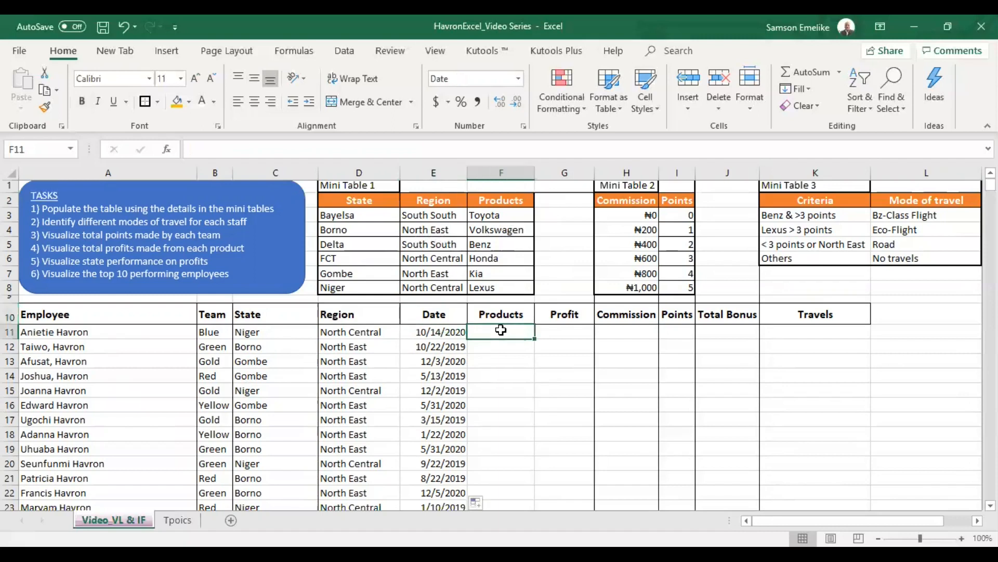
pyautogui.write('=')
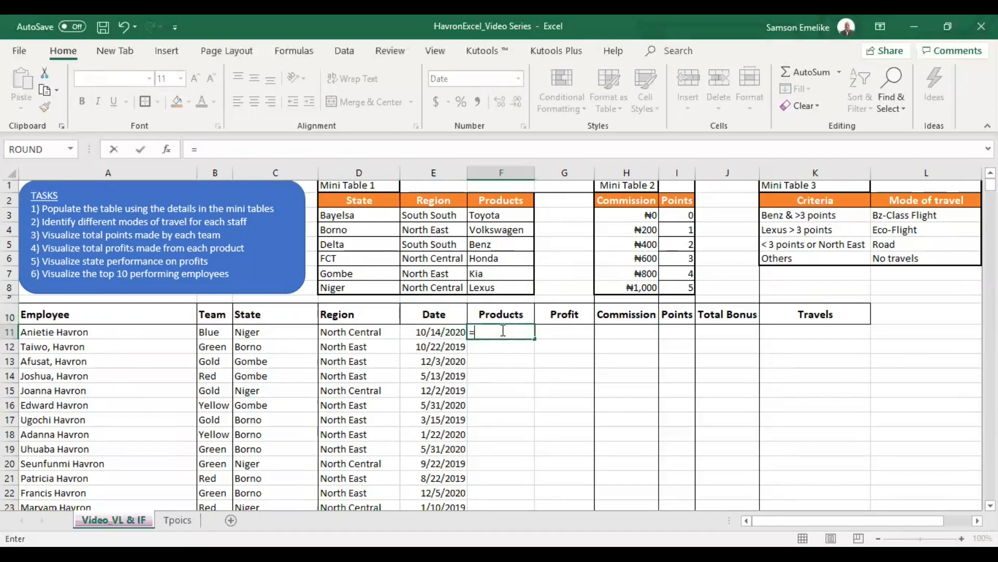
pyautogui.write('vl')
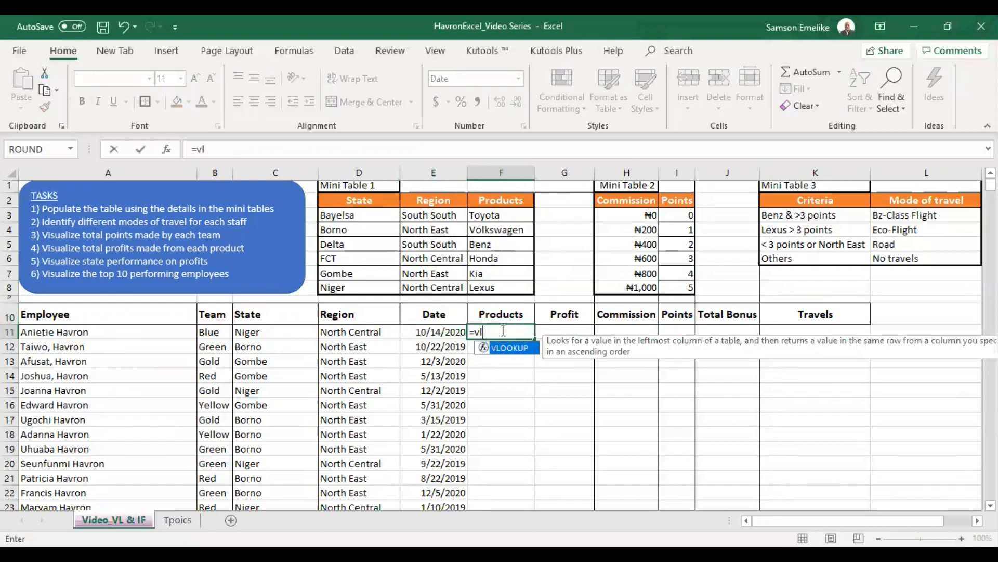
pyautogui.press('Tab')
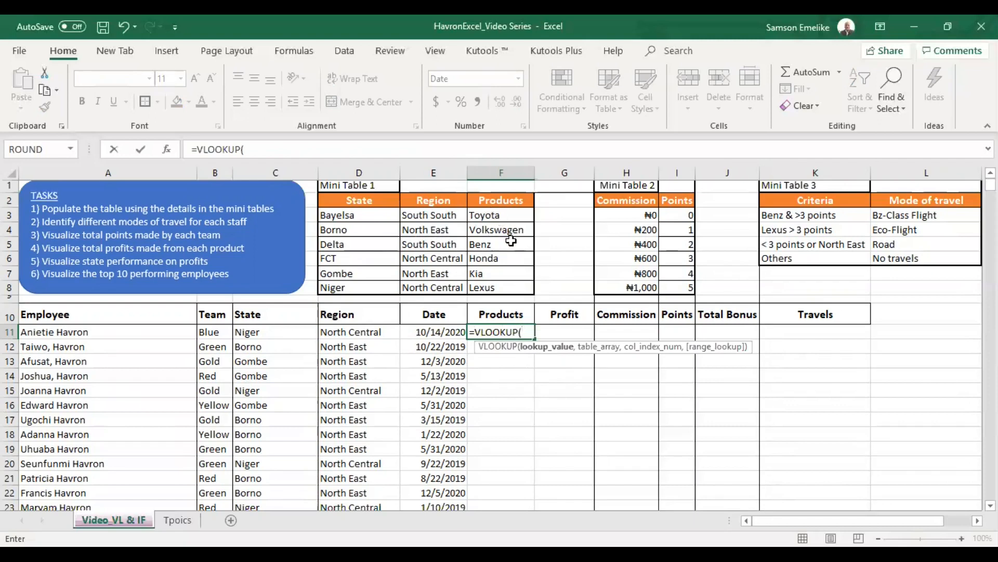
pyautogui.click(354, 333)
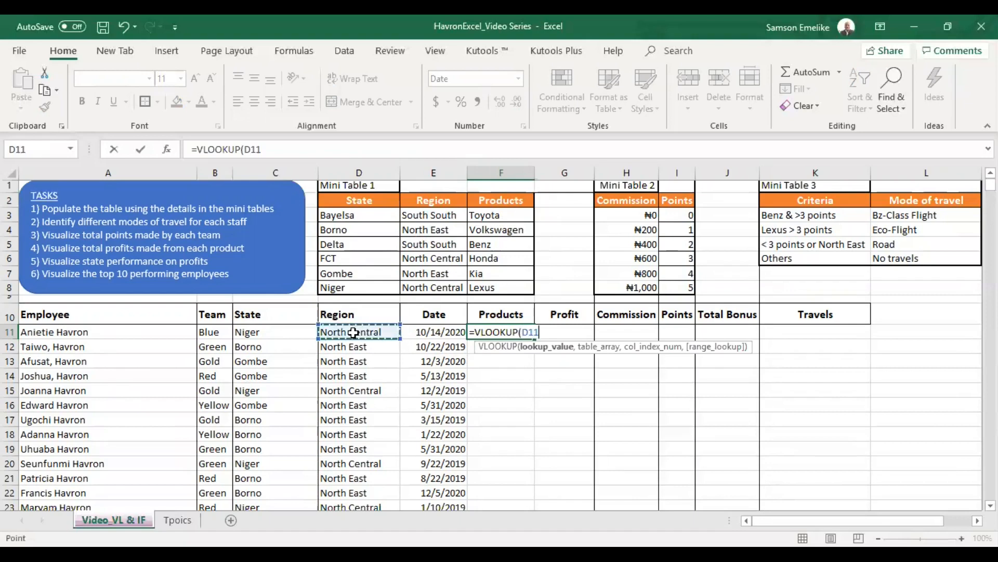
pyautogui.write(',')
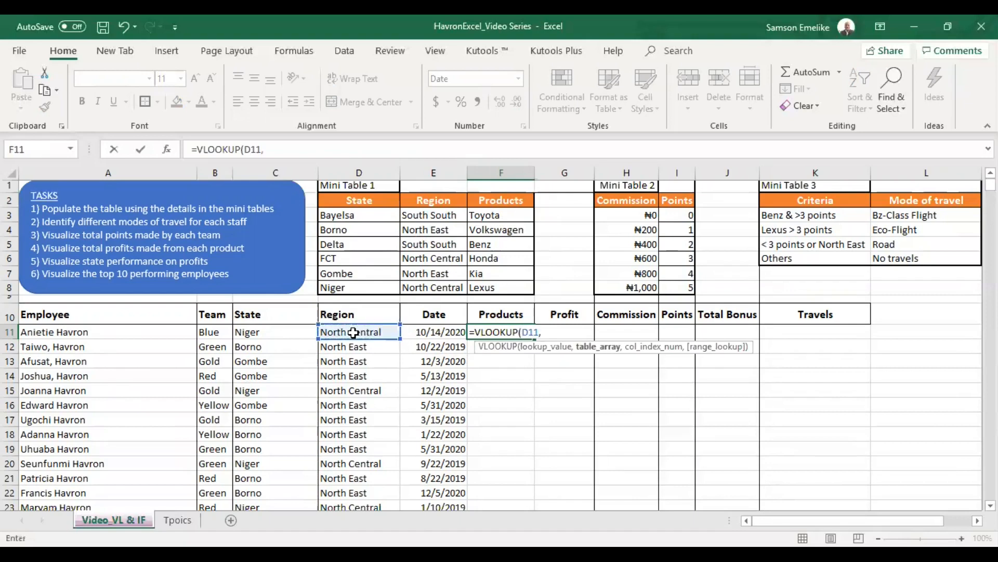
# Set the VLOOKUP table array in F11 to the Region and Products columns of Mini Table 1 as the absolute range $E$2:$F$8.
pyautogui.click(427, 202)
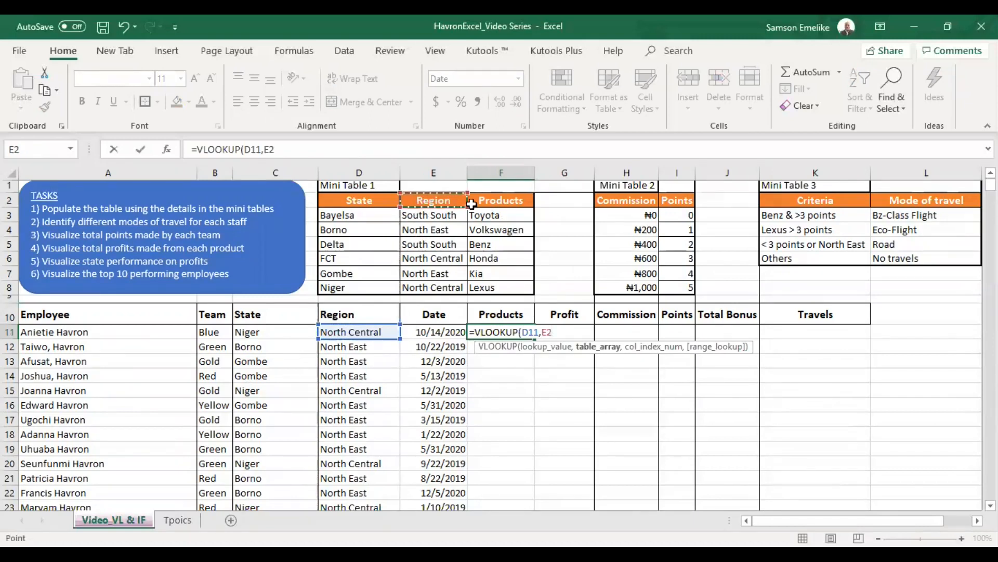
pyautogui.moveTo(472, 204); pyautogui.dragTo(500, 287)
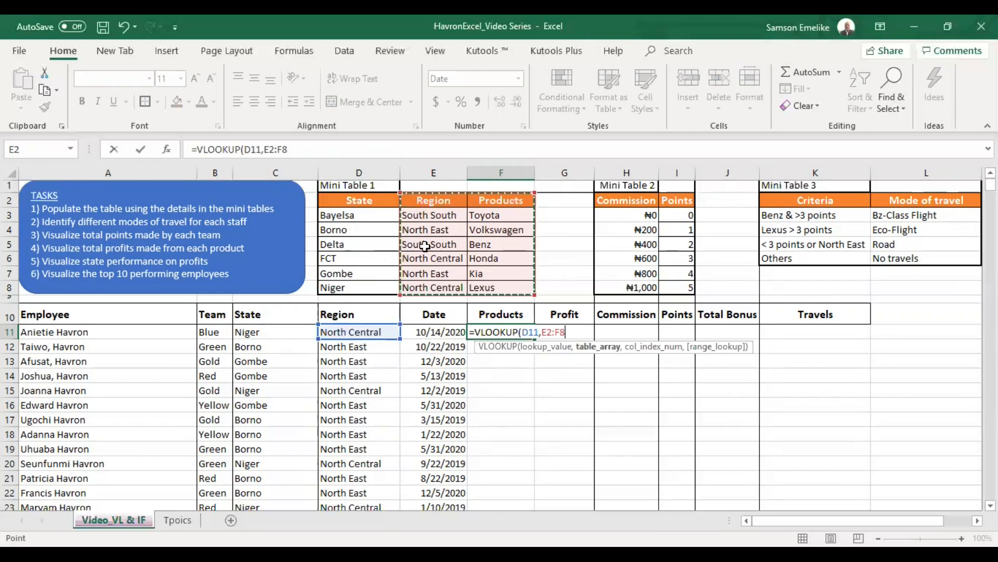
pyautogui.press('F4')
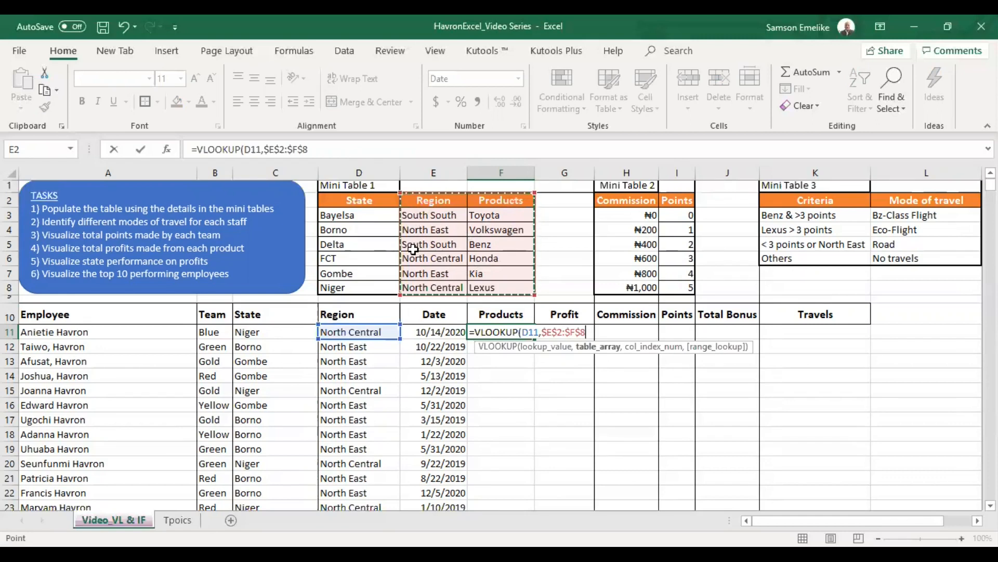
pyautogui.write(',')
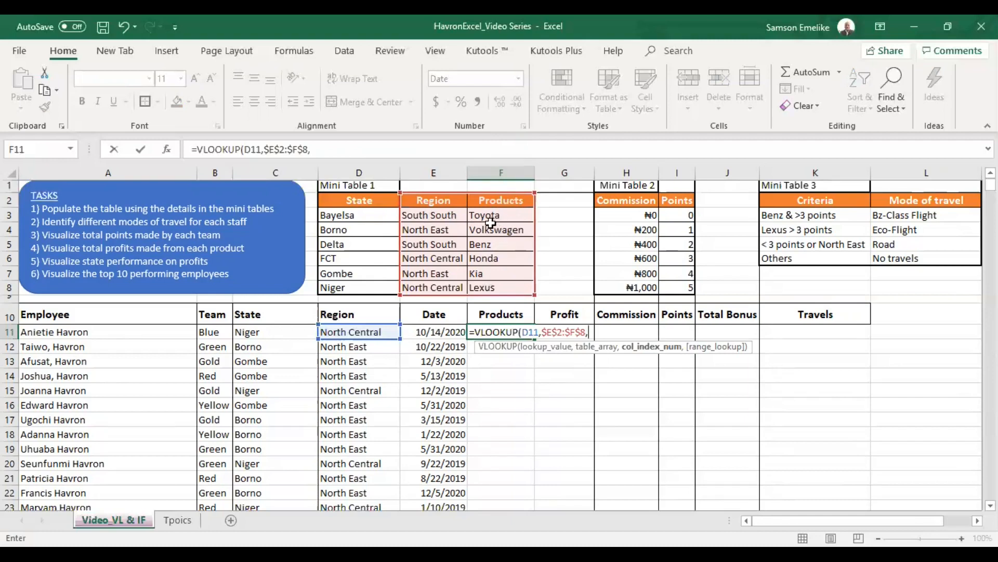
# Finish the VLOOKUP formula in F11 with column index 2 and FALSE for an exact match.
pyautogui.write('2,')
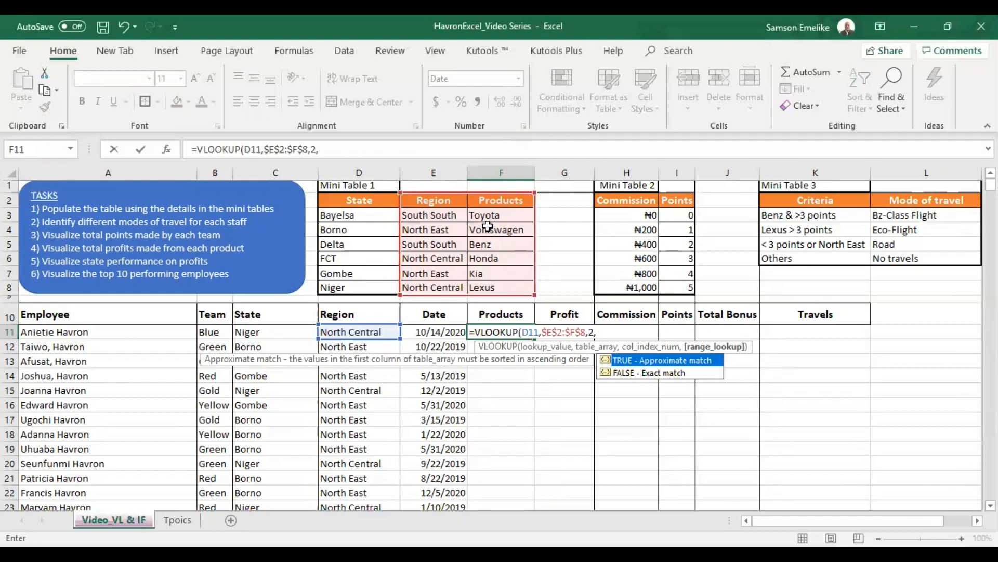
pyautogui.click(659, 373)
pyautogui.doubleClick(660, 374)
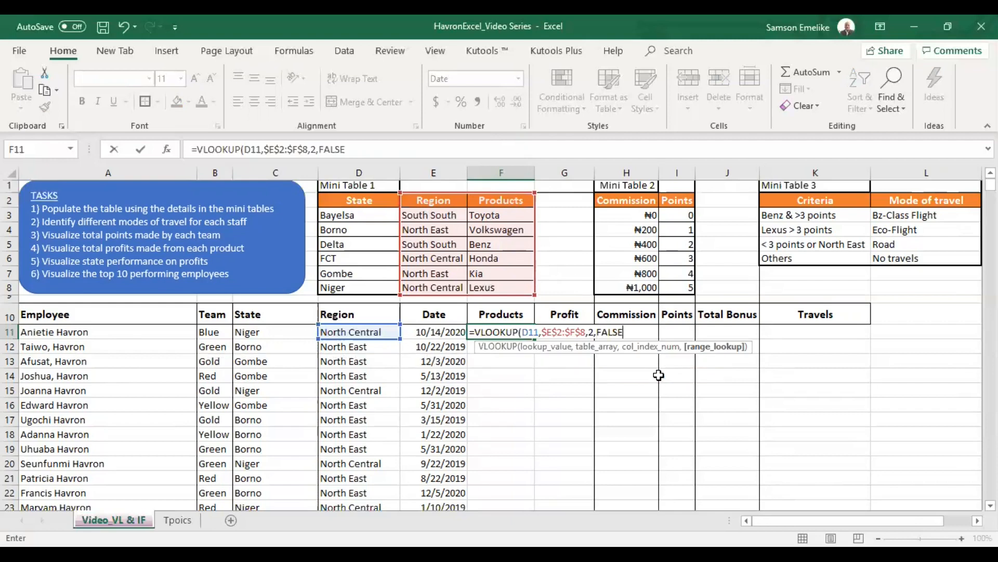
pyautogui.write(')')
pyautogui.press('Return')
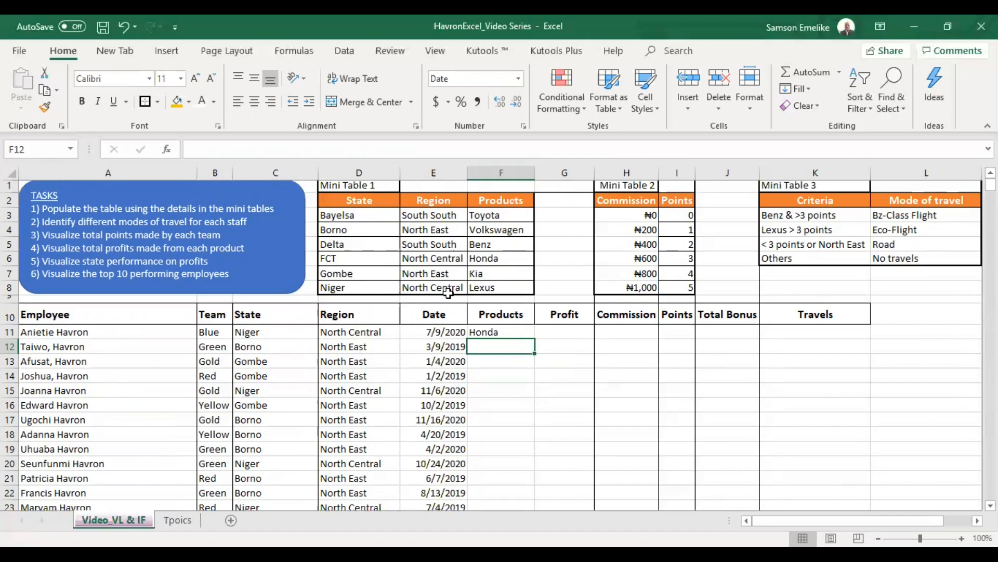
# Change the lookup value of the VLOOKUP formula in F11 to the State cell C11.
pyautogui.press('Up')
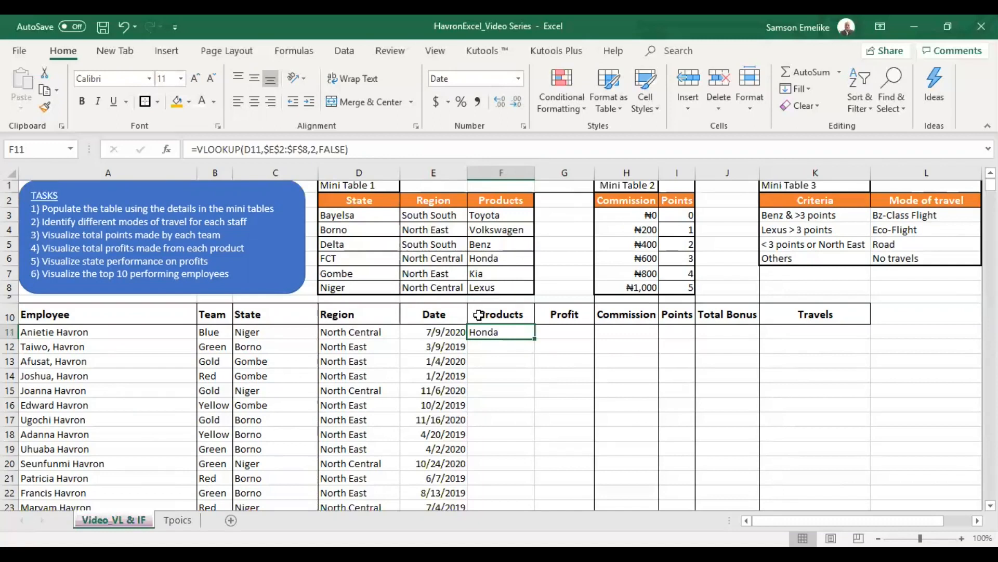
pyautogui.doubleClick(495, 331)
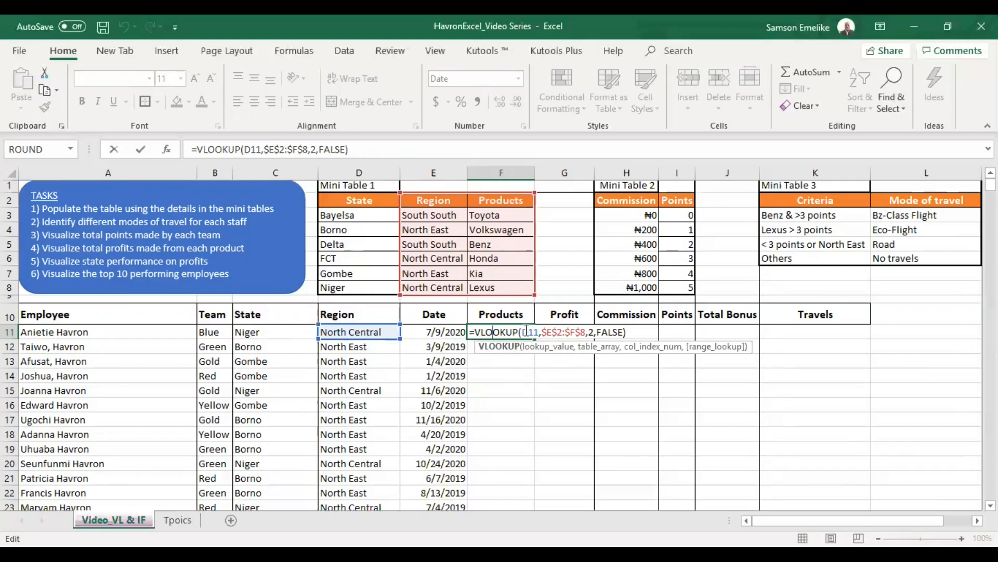
pyautogui.click(537, 333)
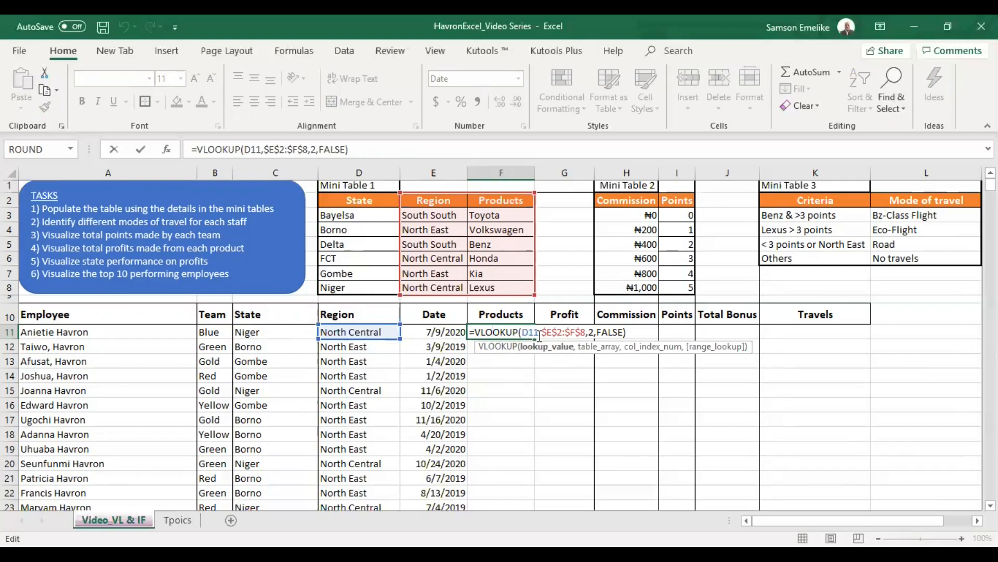
pyautogui.press('Left')
pyautogui.press('Left')
pyautogui.press('BackSpace')
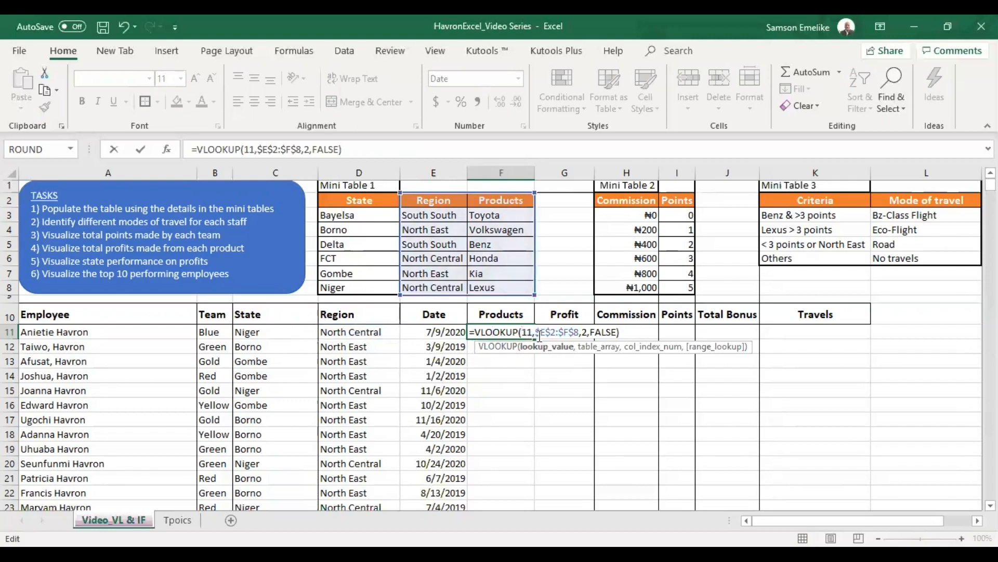
pyautogui.write('c')
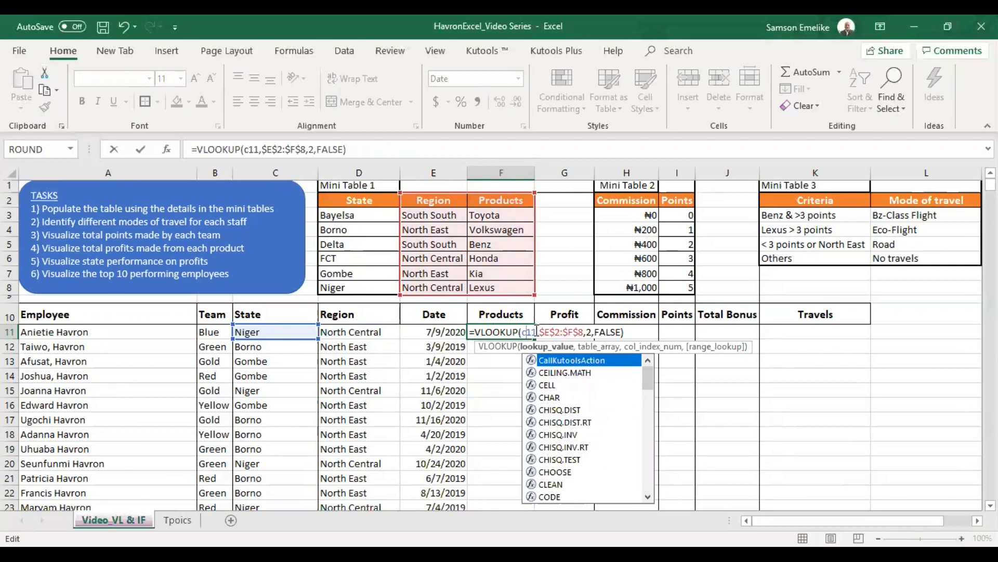
pyautogui.click(536, 331)
pyautogui.press('BackSpace')
pyautogui.press('BackSpace')
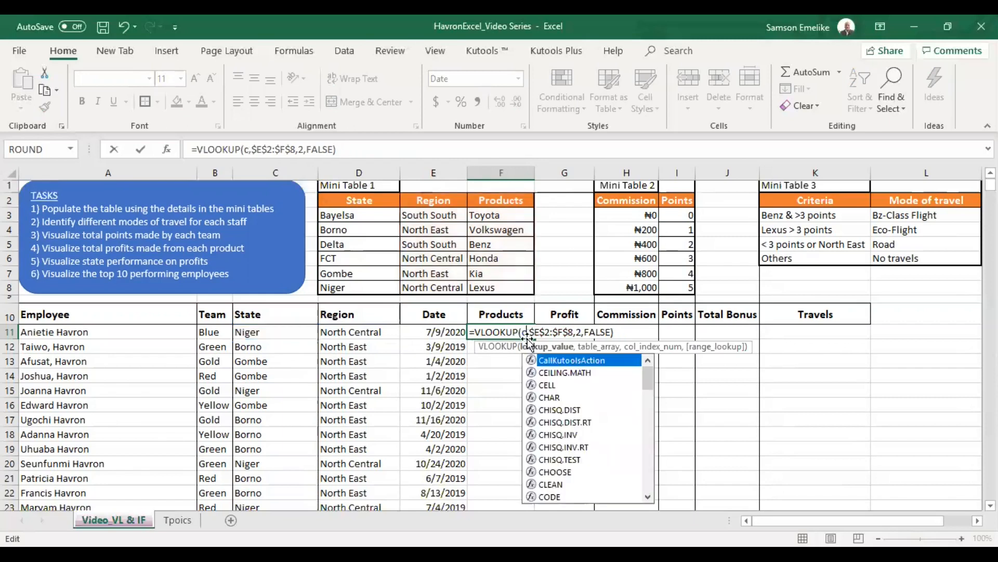
pyautogui.click(284, 333)
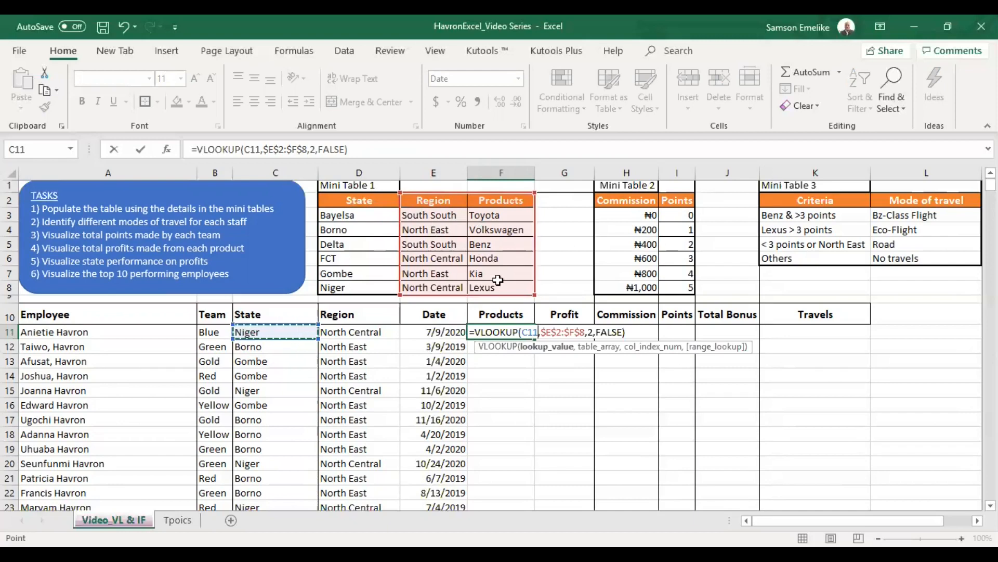
# Change the table array of the VLOOKUP formula in F11 to D2:F8 and its column index to 3.
pyautogui.moveTo(544, 330); pyautogui.dragTo(586, 332)
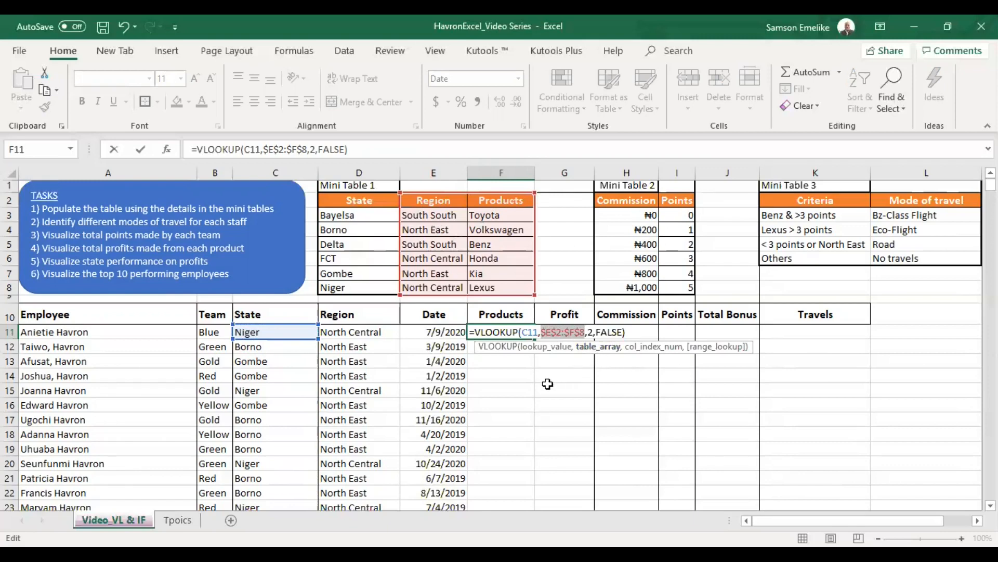
pyautogui.click(378, 207)
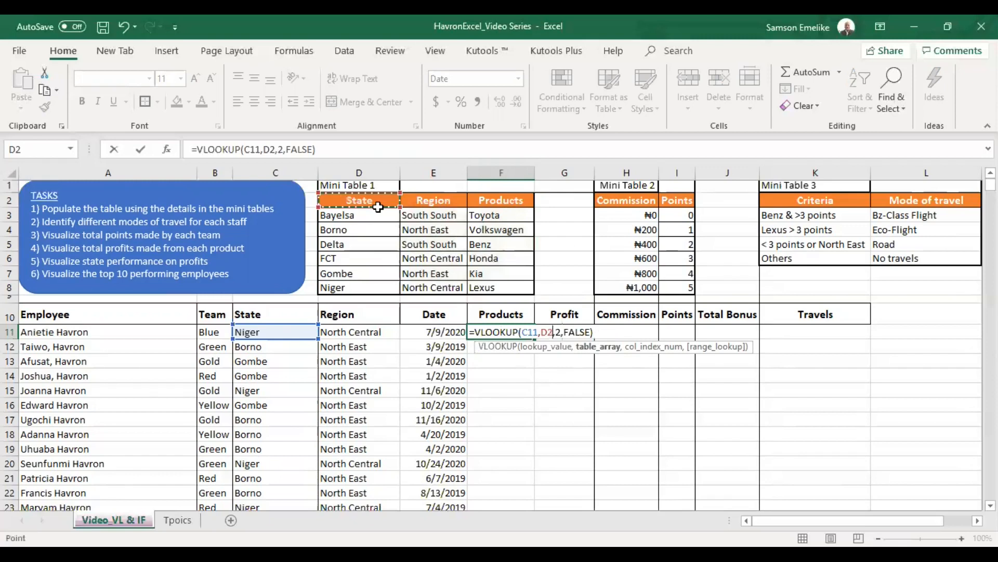
pyautogui.moveTo(378, 207); pyautogui.dragTo(481, 286)
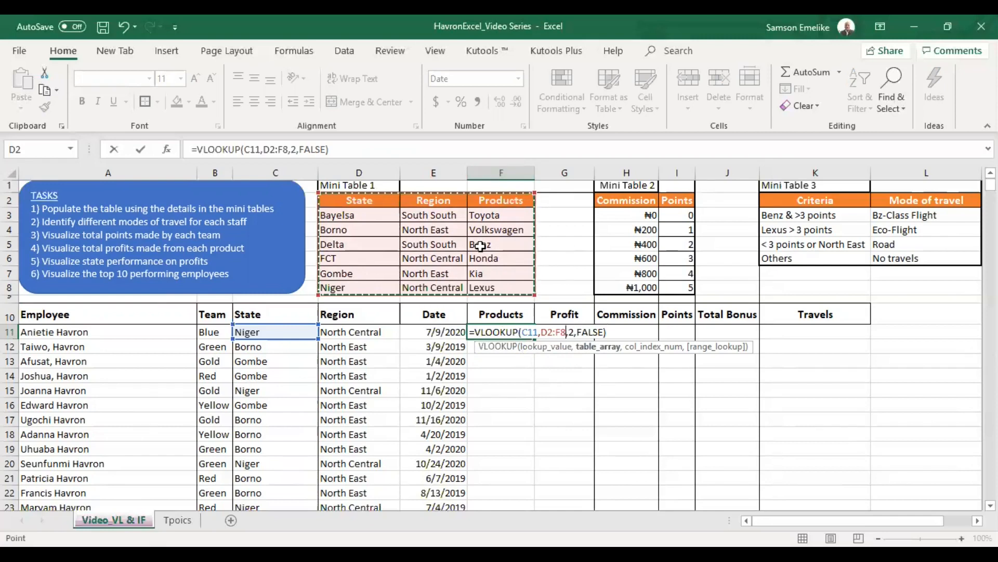
pyautogui.click(578, 328)
pyautogui.press('BackSpace')
pyautogui.write('3')
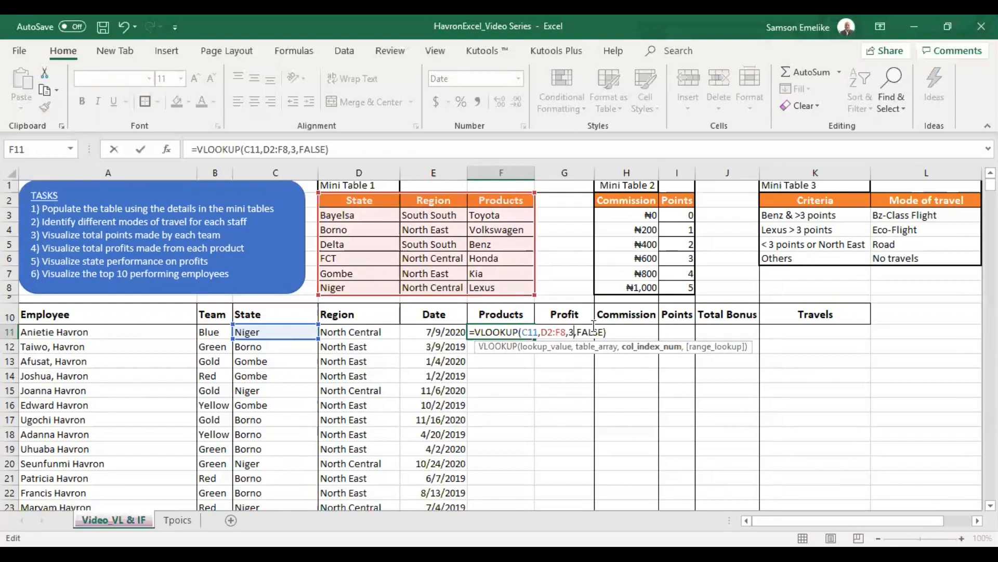
pyautogui.press('Return')
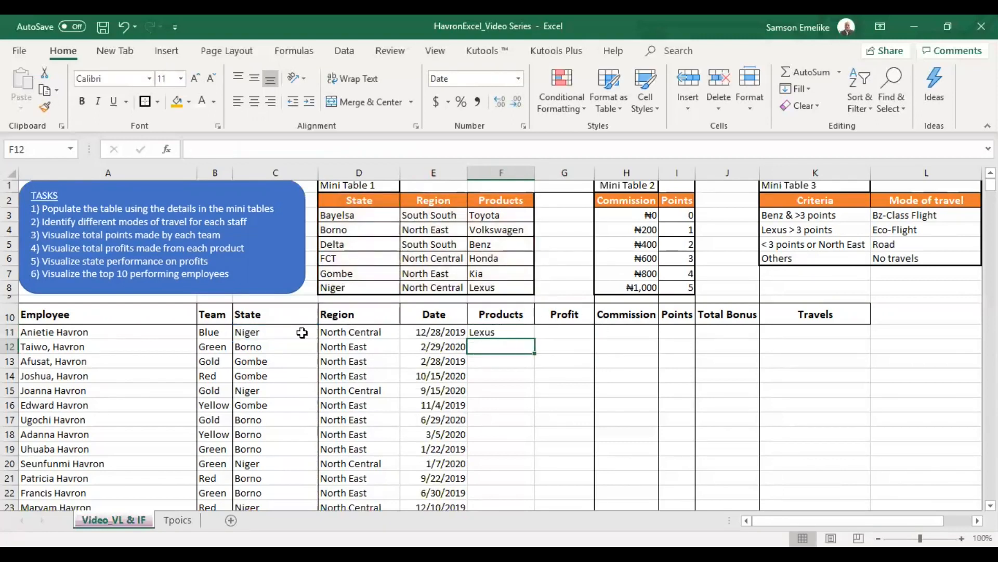
# Fill the VLOOKUP formula from F11 down the entire Products column.
pyautogui.click(268, 332)
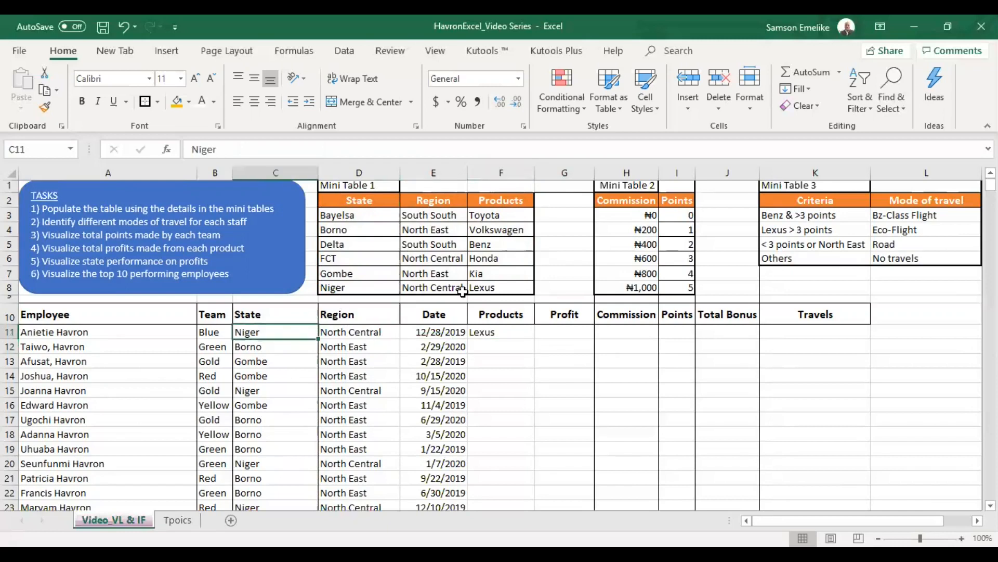
pyautogui.click(518, 341)
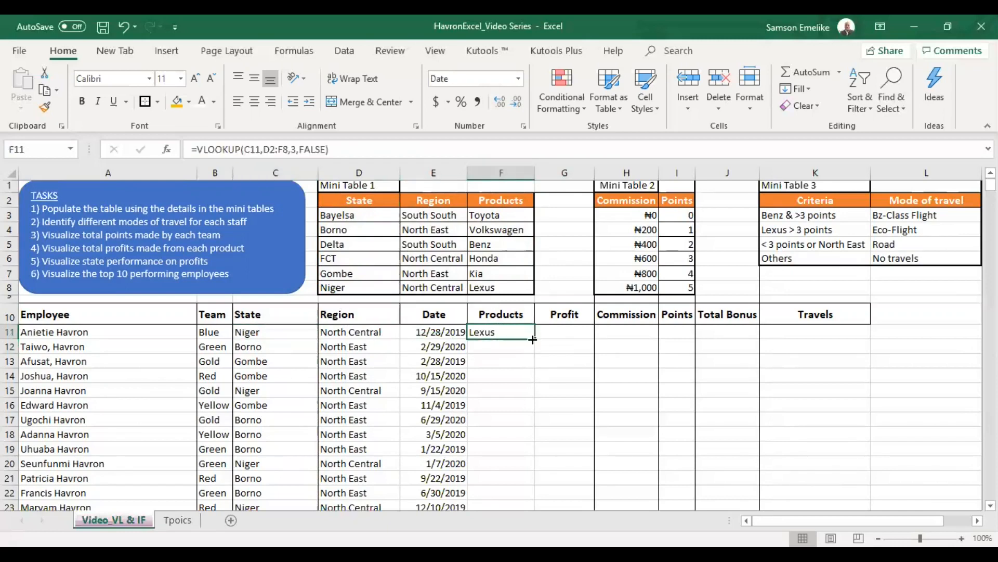
pyautogui.doubleClick(534, 339)
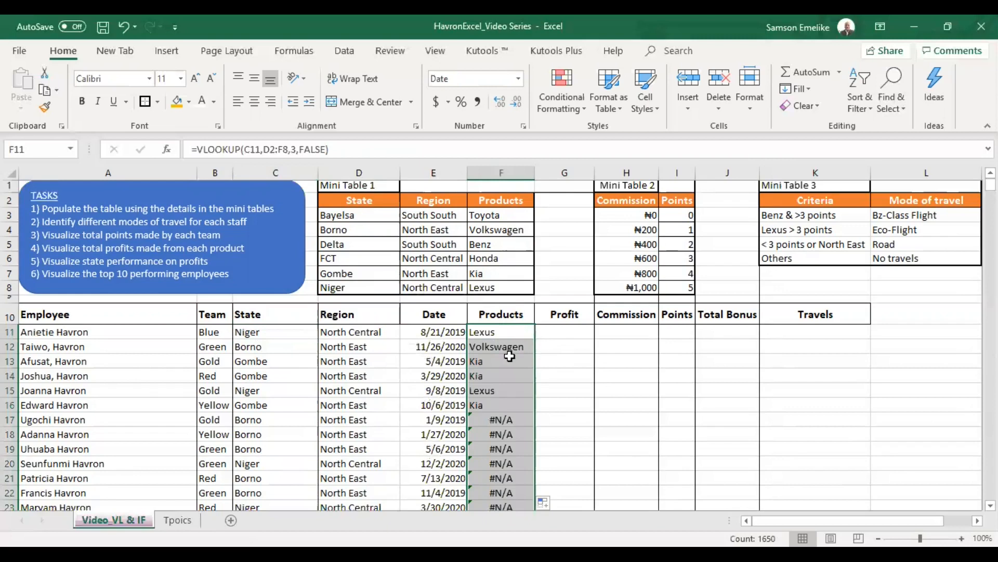
# Compare the table array references in the copied formulas in F12, F13, F14 and F17 with the Mini Table 1 range.
pyautogui.click(492, 346)
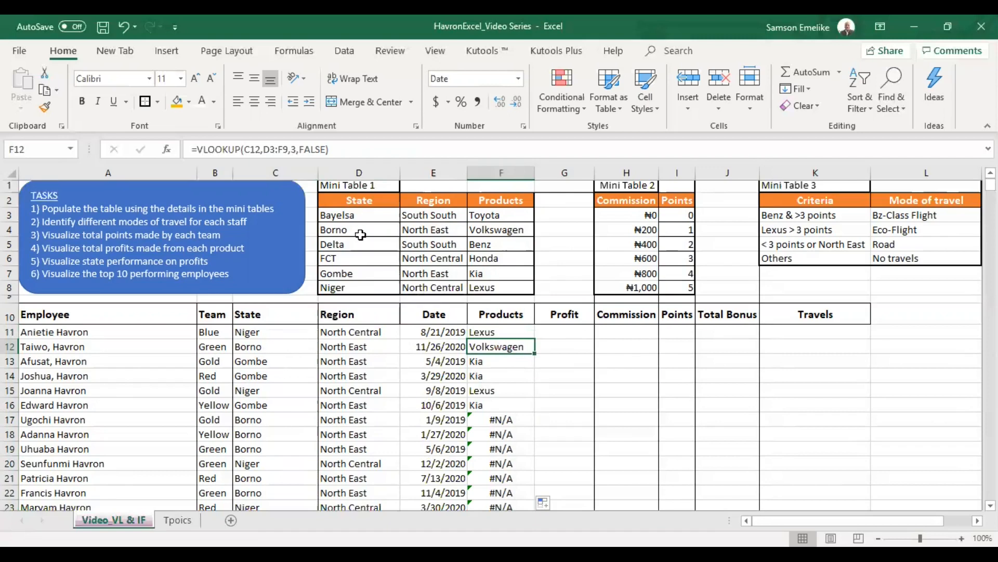
pyautogui.click(491, 360)
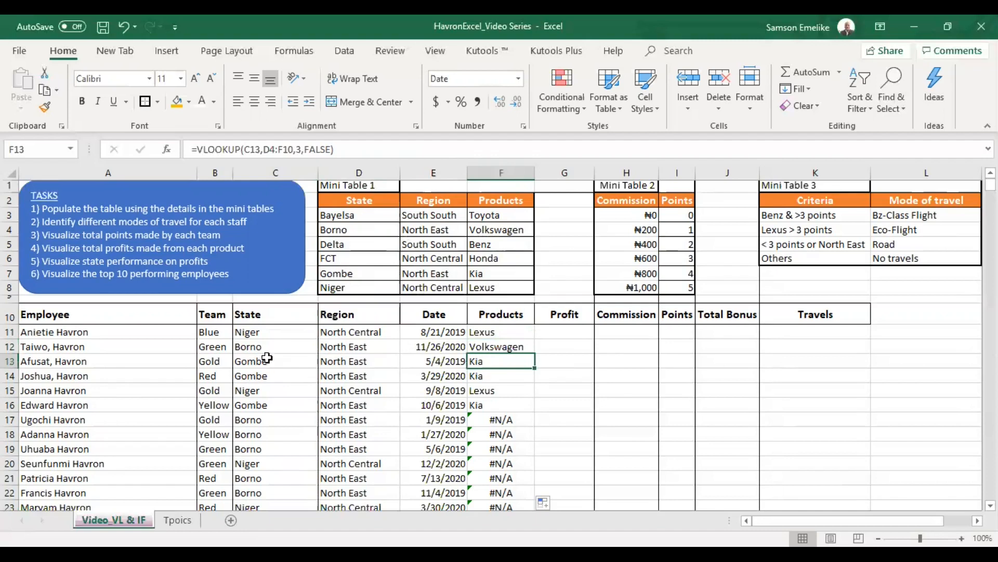
pyautogui.click(493, 375)
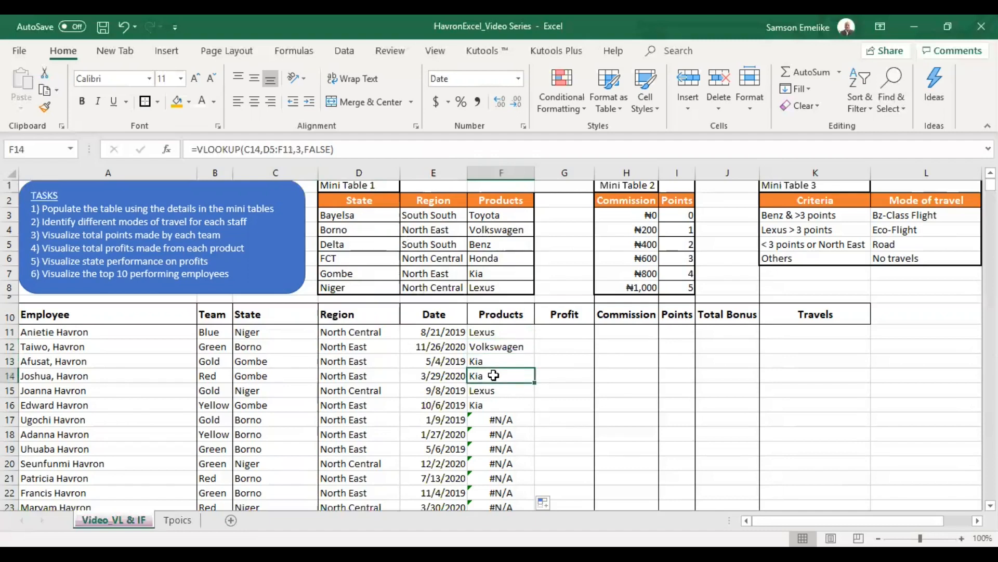
pyautogui.click(500, 420)
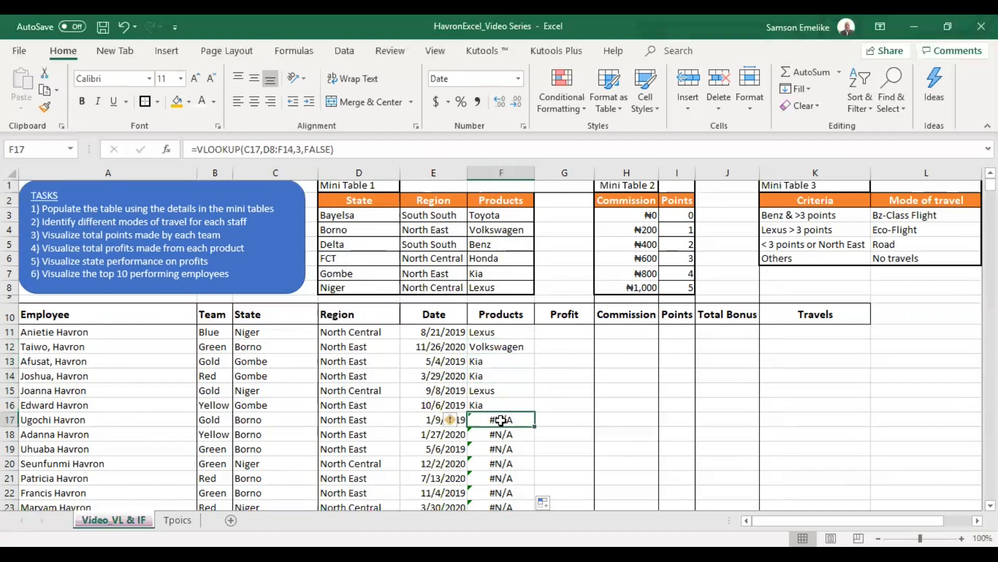
pyautogui.scroll(-16, 497, 443)
pyautogui.scroll(17, 497, 443)
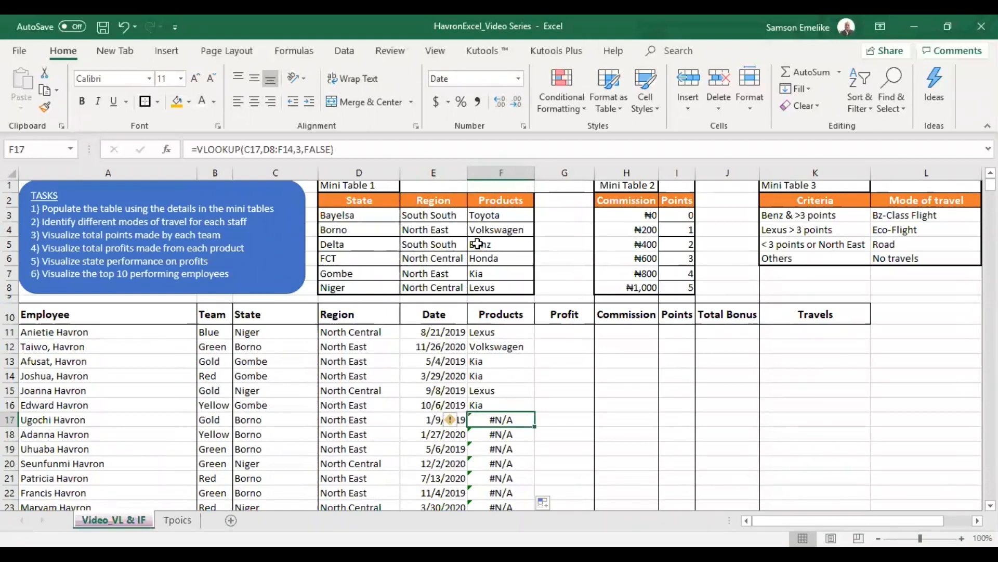
pyautogui.moveTo(349, 200); pyautogui.dragTo(483, 275)
# Change the table array of the VLOOKUP formula in F11 to the absolute range $D$2:$F$8.
pyautogui.click(491, 335)
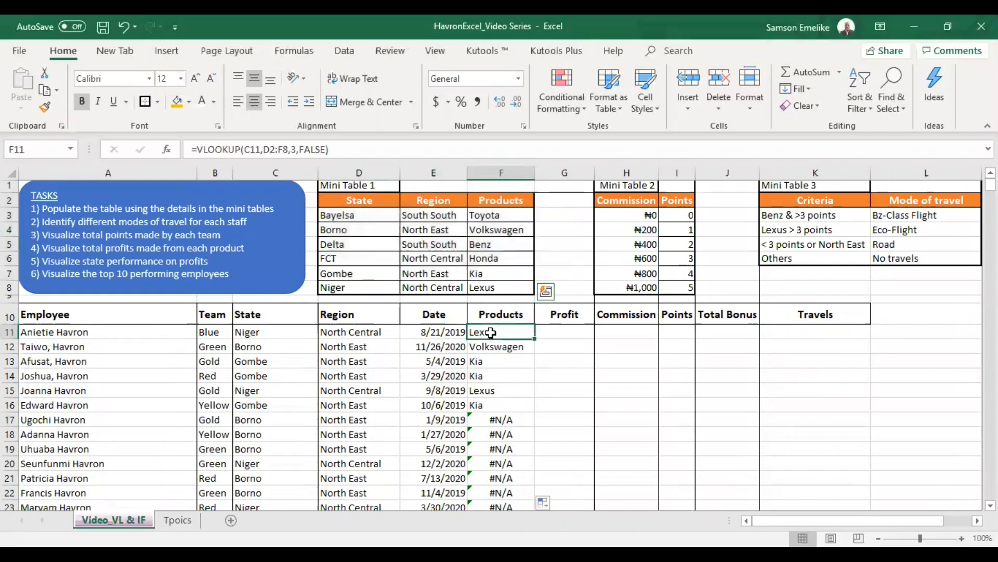
pyautogui.click(289, 149)
pyautogui.moveTo(285, 149); pyautogui.dragTo(265, 143)
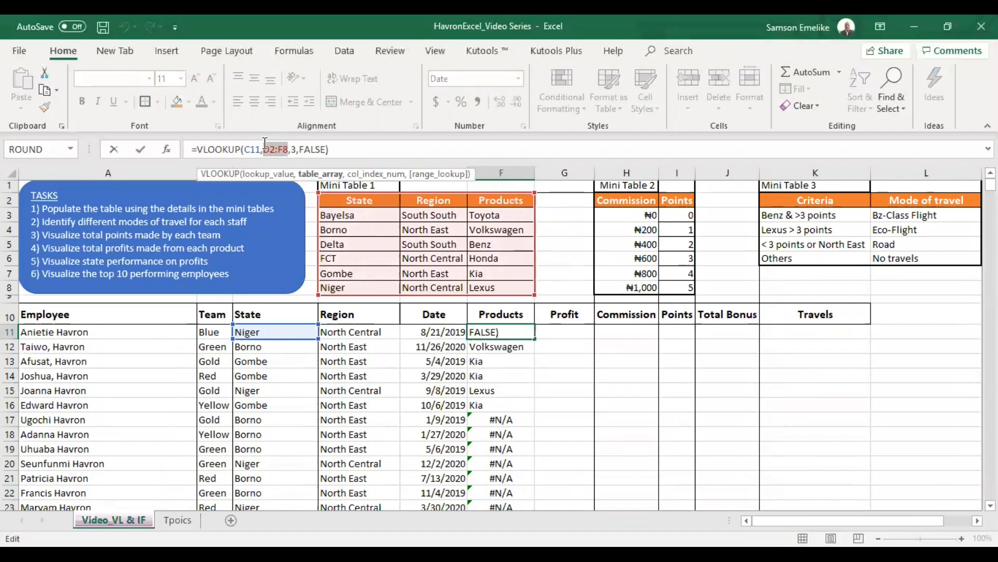
pyautogui.press('F4')
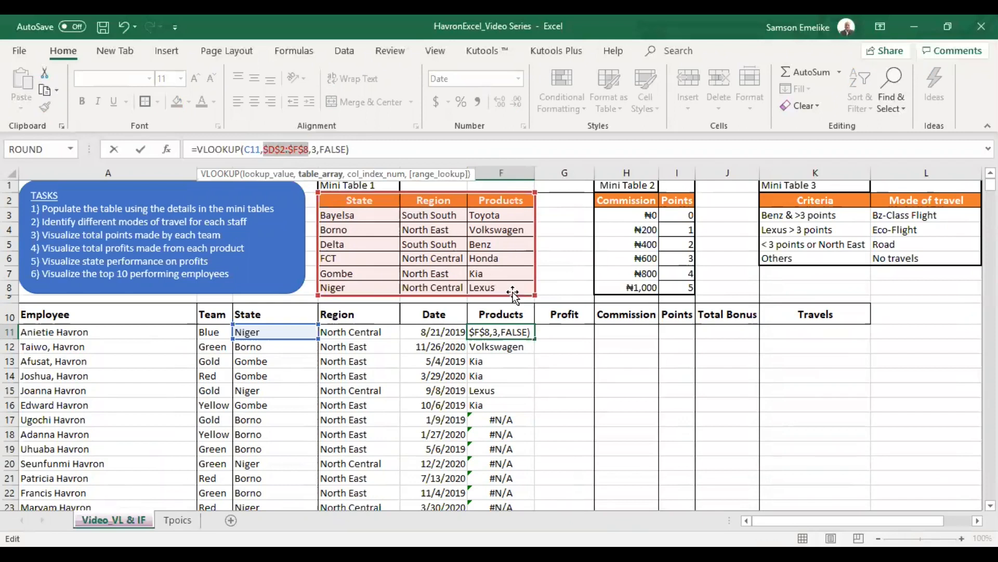
pyautogui.press('Return')
# Fill the corrected VLOOKUP formula with the absolute range from F11 down the Products column.
pyautogui.click(511, 331)
pyautogui.doubleClick(535, 341)
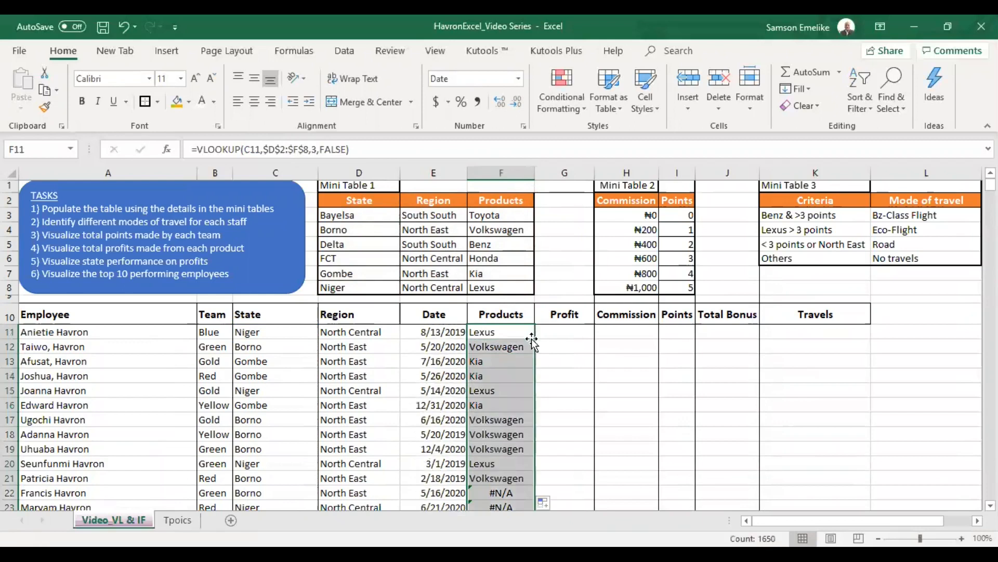
pyautogui.moveTo(990, 184)
pyautogui.mouseDown()
pyautogui.moveTo(991, 358)
pyautogui.moveTo(991, 184)
pyautogui.mouseUp()
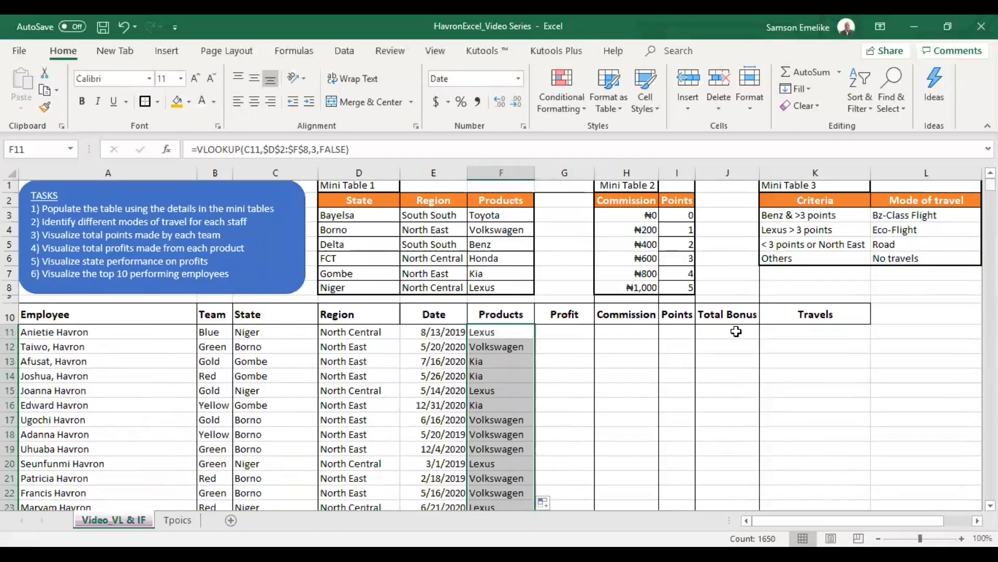
# Start a RANDBETWEEN formula in the first Profit cell, G11.
pyautogui.click(568, 333)
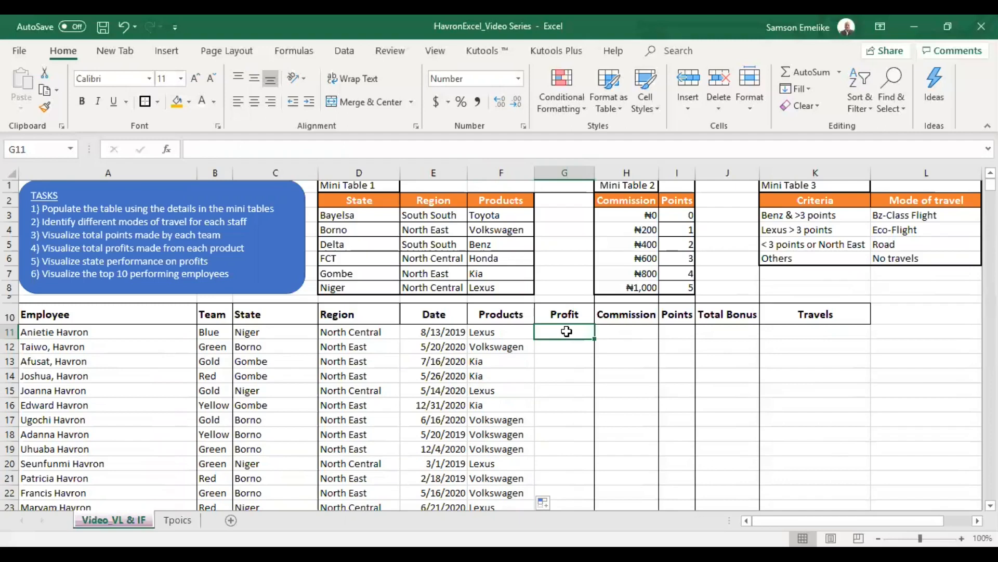
pyautogui.write('=')
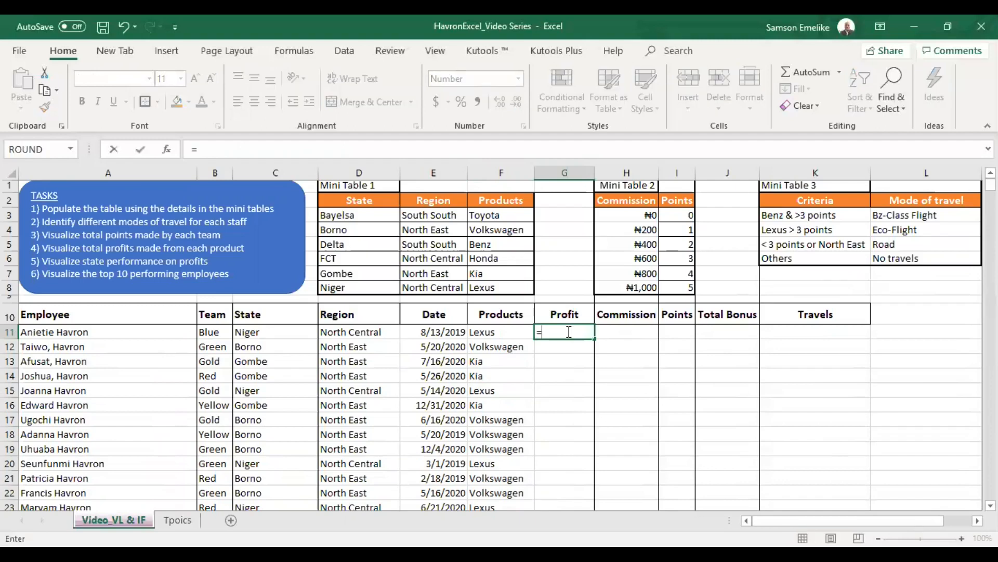
pyautogui.write('rand')
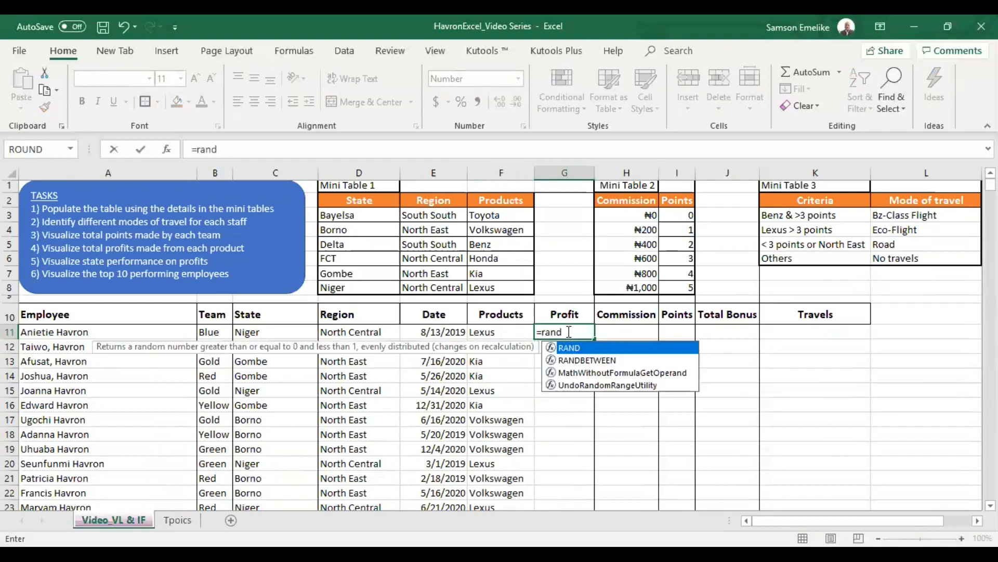
pyautogui.press('Down')
pyautogui.press('Tab')
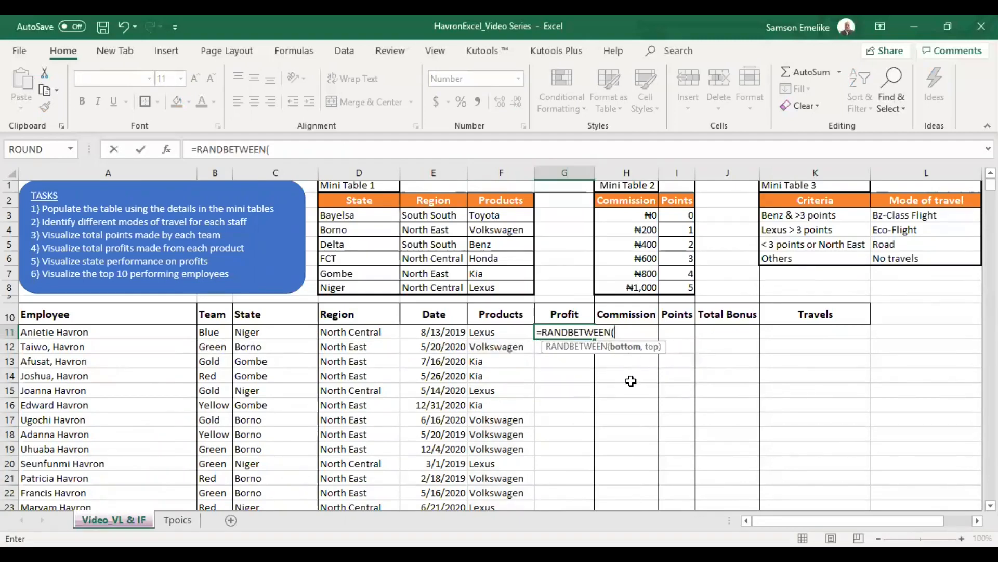
pyautogui.write('1000,100')
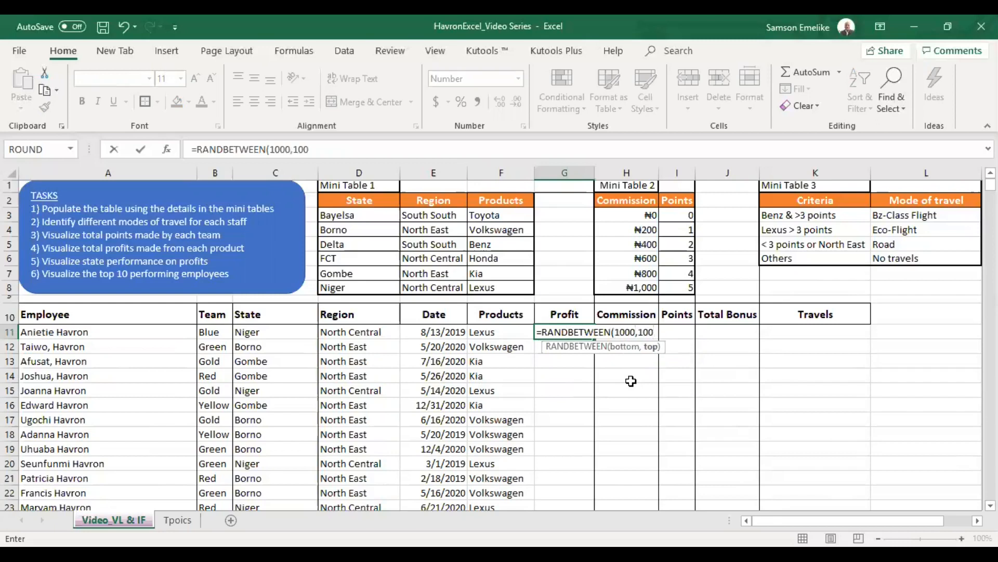
pyautogui.write('00')
pyautogui.press('BackSpace')
pyautogui.press('BackSpace')
pyautogui.press('BackSpace')
pyautogui.press('BackSpace')
pyautogui.press('BackSpace')
pyautogui.press('BackSpace')
pyautogui.press('BackSpace')
pyautogui.press('BackSpace')
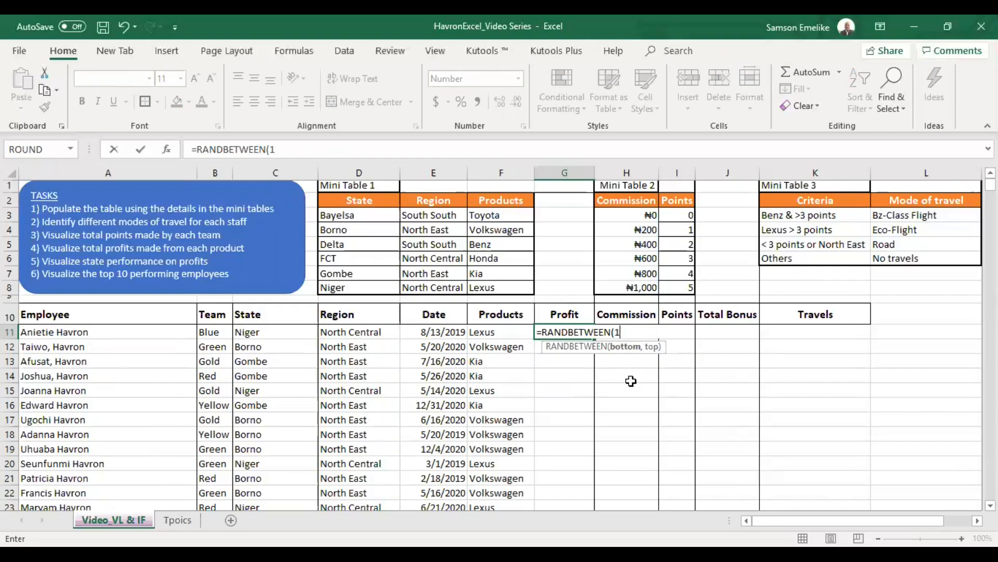
# Complete the RANDBETWEEN formula in G11 with bounds 50000 and 100000, and fill it down the Profit column.
pyautogui.write('0000,100000')
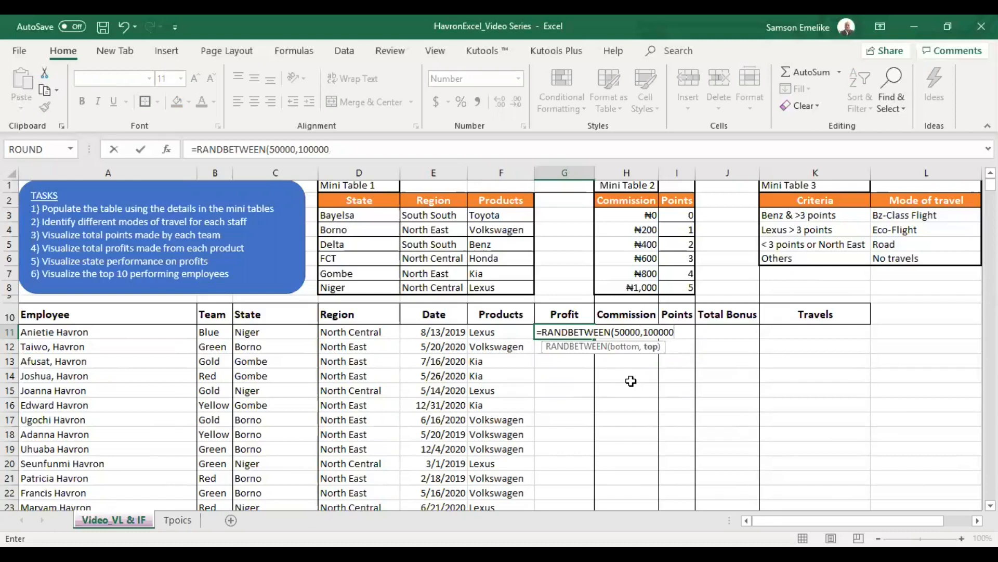
pyautogui.press('Return')
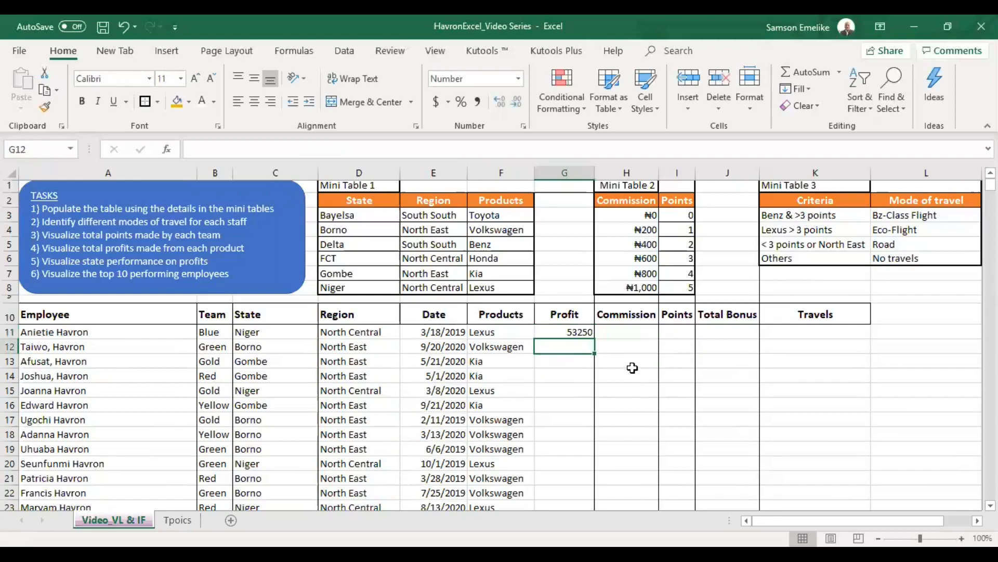
pyautogui.click(581, 329)
pyautogui.doubleClick(595, 338)
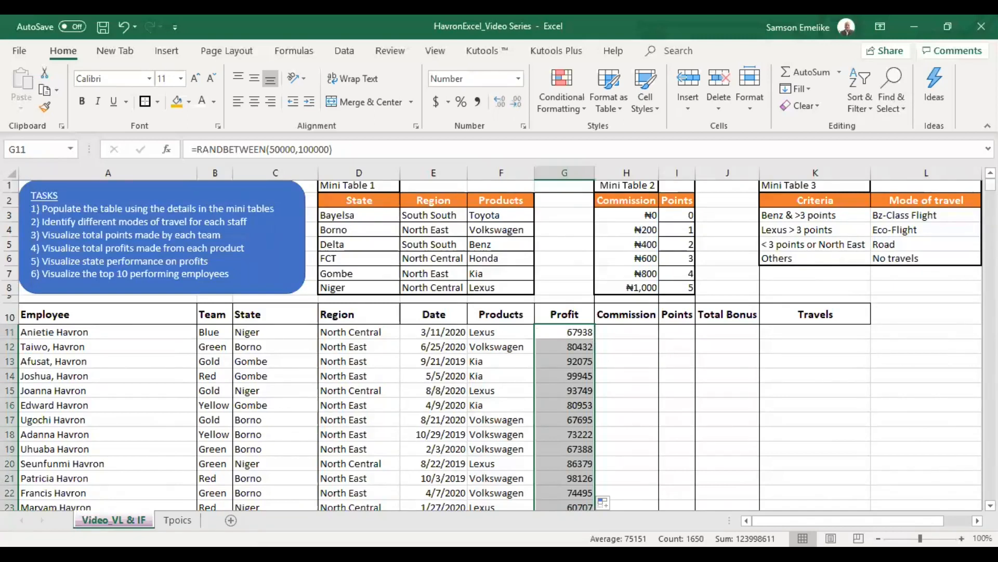
pyautogui.moveTo(990, 183)
pyautogui.mouseDown()
pyautogui.moveTo(990, 491)
pyautogui.moveTo(990, 183)
pyautogui.mouseUp()
# Calculate the commission in H11 with =G11*$N$2, using the 1% rate cell, and fill it down the Commission column.
pyautogui.click(978, 520)
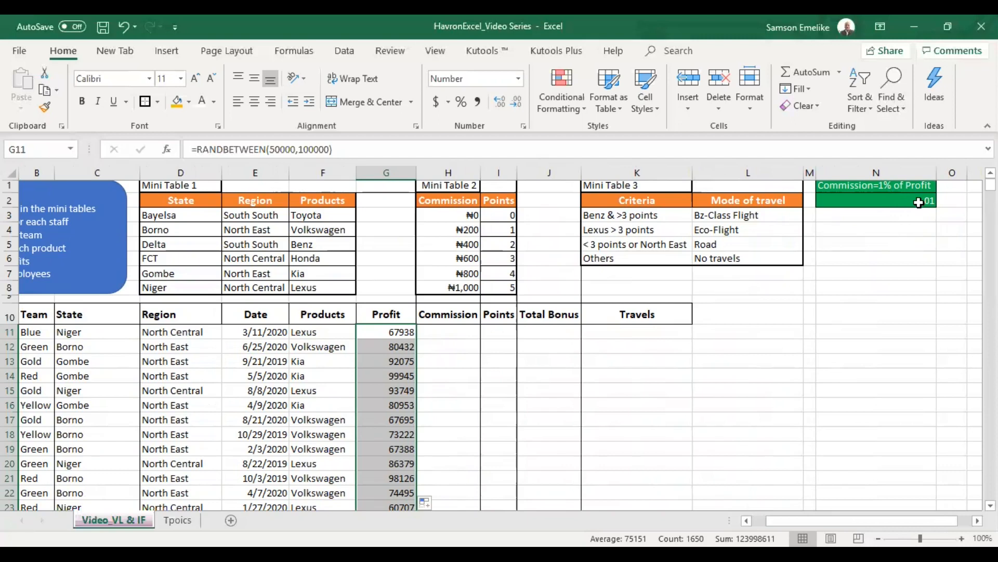
pyautogui.click(918, 203)
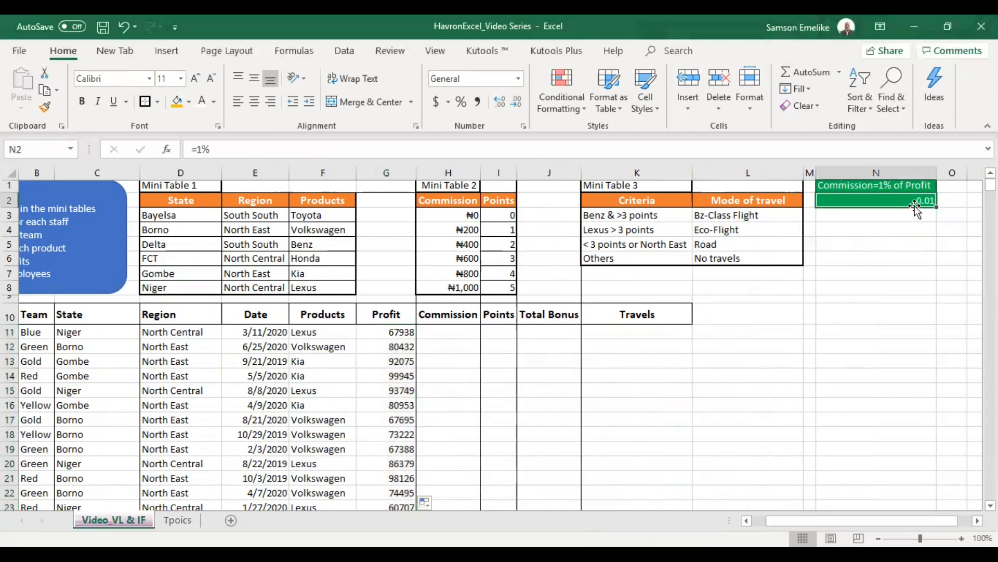
pyautogui.click(440, 331)
pyautogui.write('=')
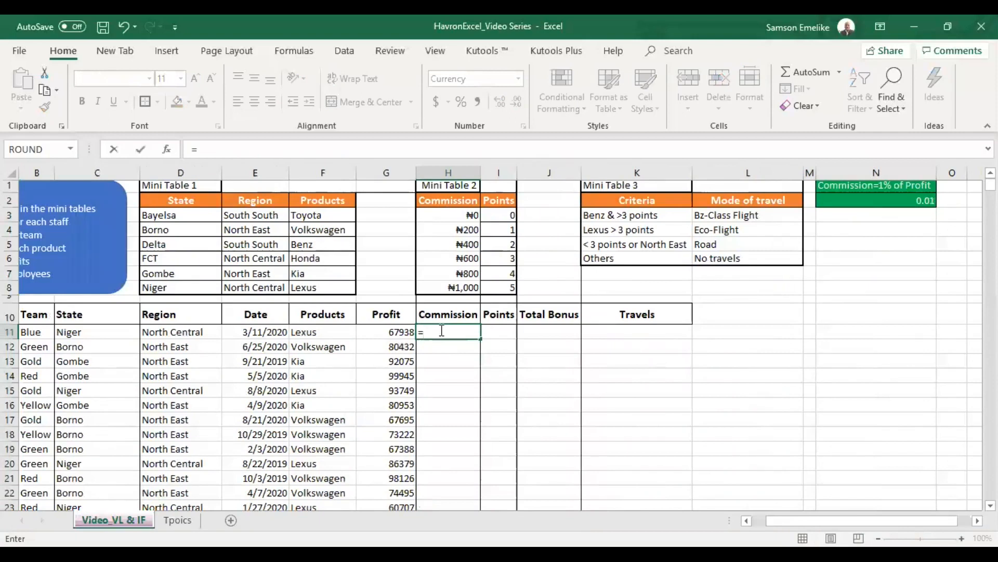
pyautogui.click(391, 331)
pyautogui.write('*')
pyautogui.click(919, 199)
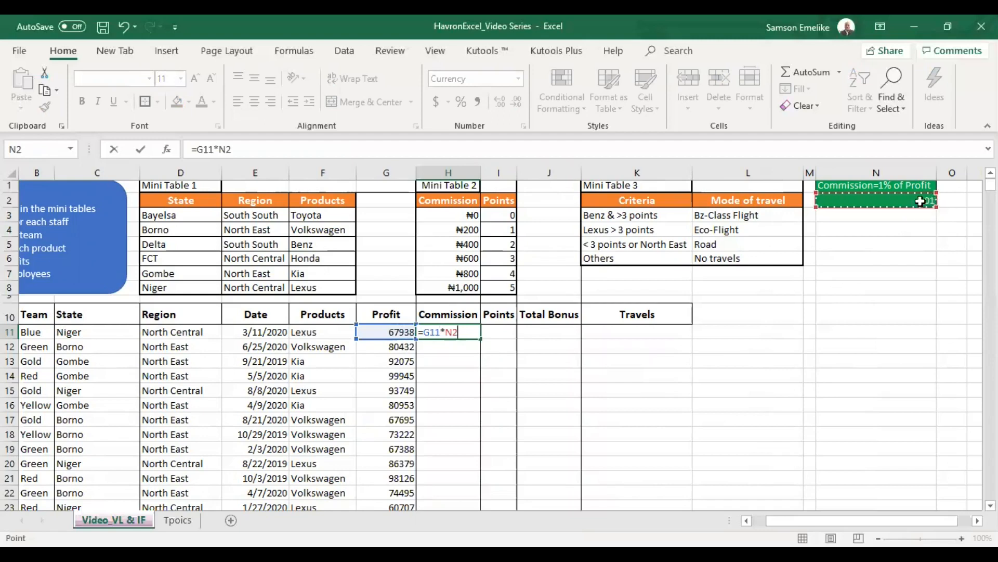
pyautogui.press('F4')
pyautogui.hotkey('ctrl', 'Return')
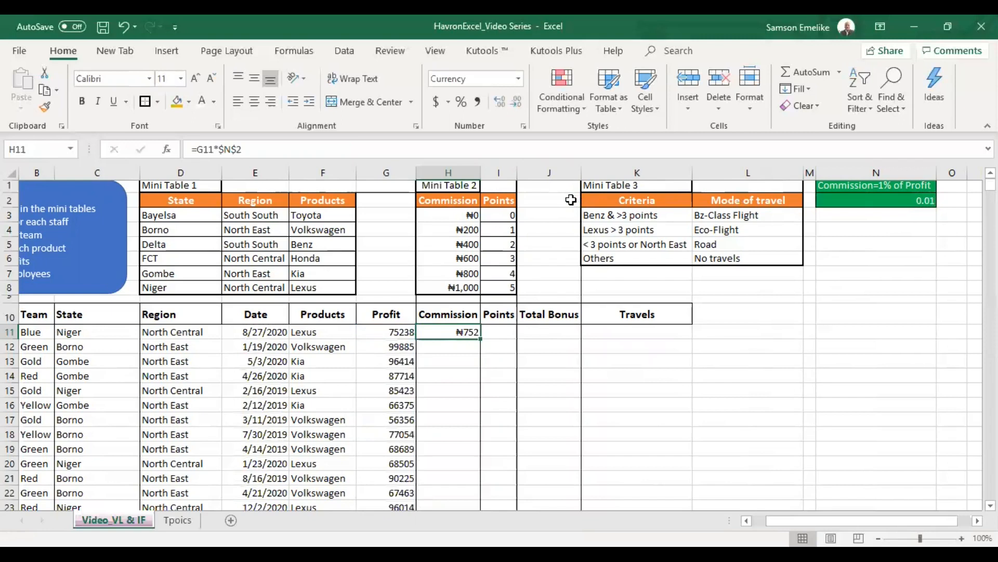
pyautogui.doubleClick(480, 338)
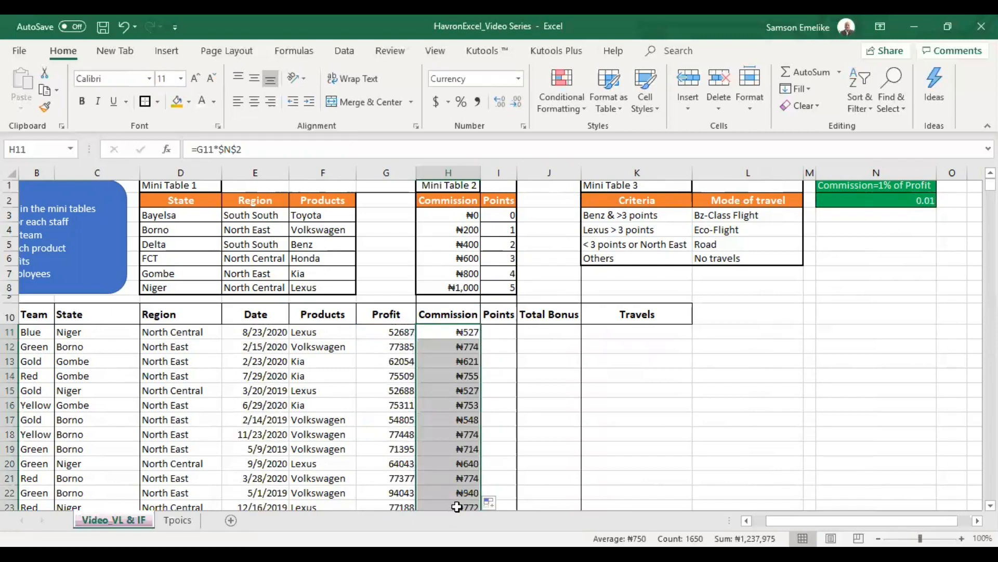
# Widen the Points column I slightly.
pyautogui.click(500, 332)
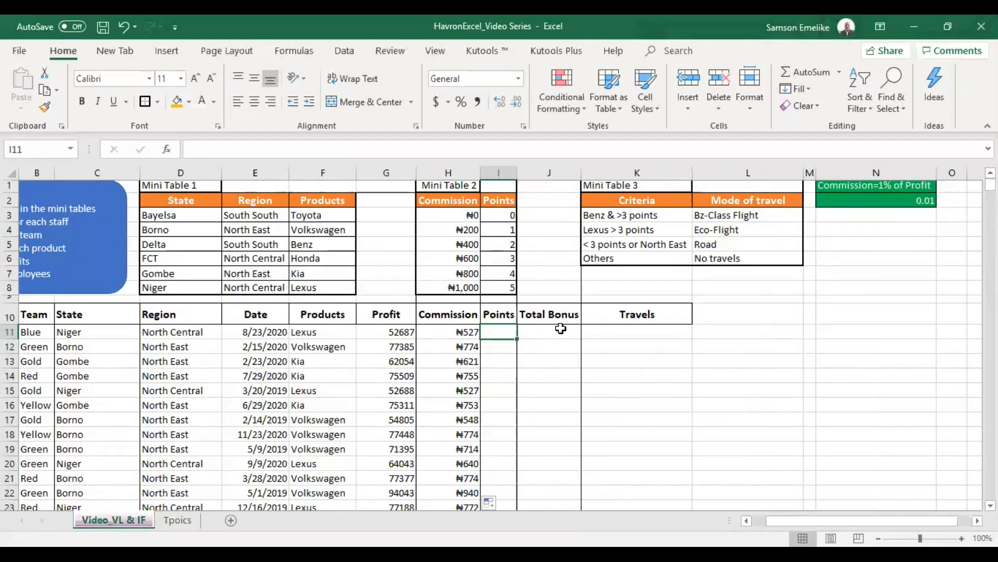
pyautogui.click(456, 329)
pyautogui.click(499, 333)
pyautogui.moveTo(514, 175); pyautogui.dragTo(525, 175)
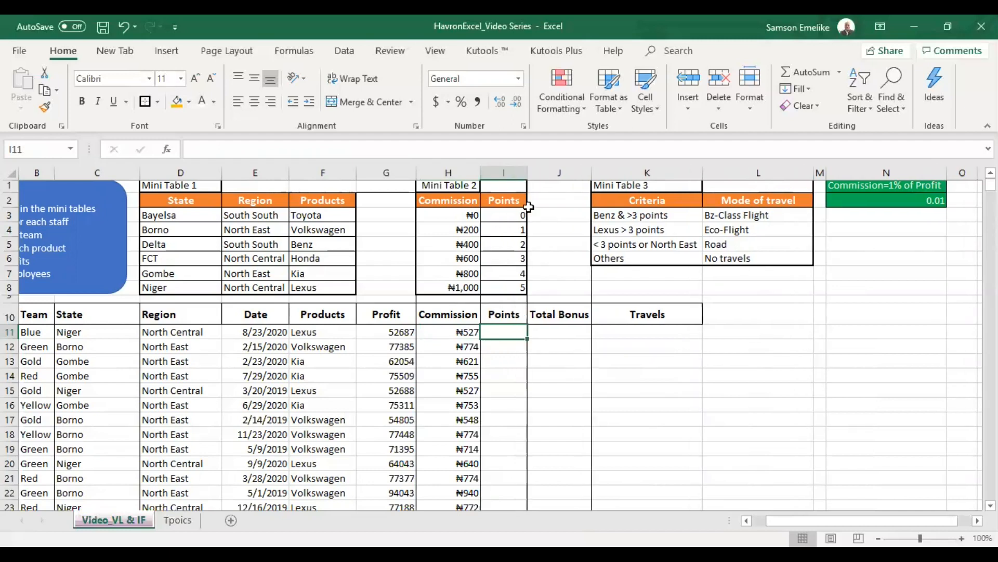
# Enter =VLOOKUP(H11,$H$2:$I$8,2,TRUE) in I11 to look up the Points by approximate match in Mini Table 2.
pyautogui.write('=')
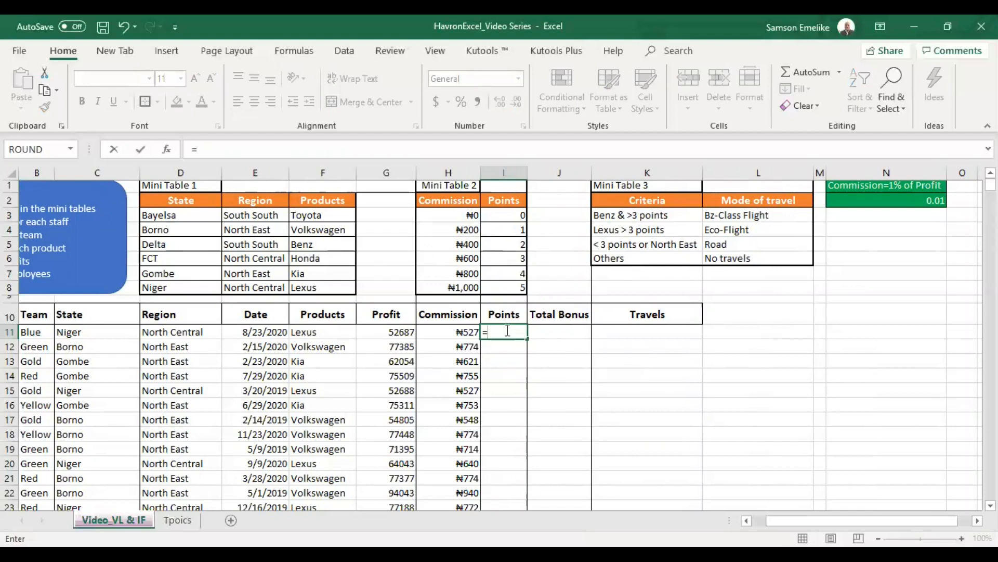
pyautogui.write('VLOOKUP(')
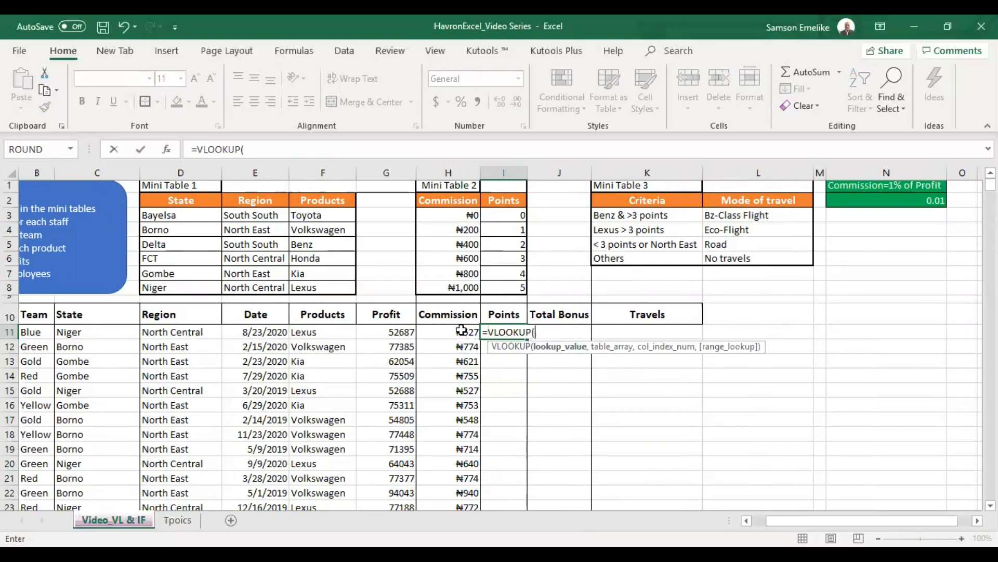
pyautogui.click(460, 331)
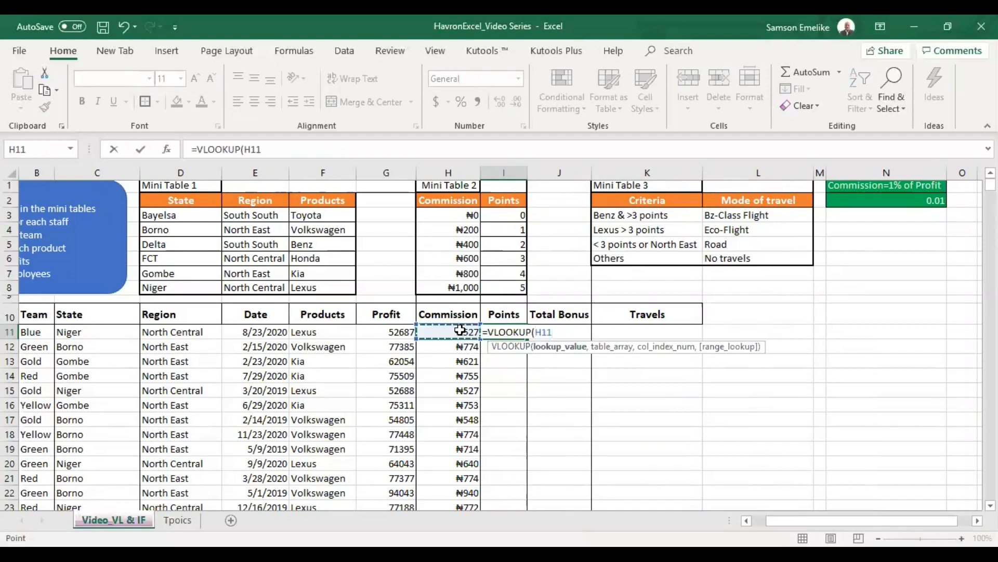
pyautogui.write(',')
pyautogui.click(453, 204)
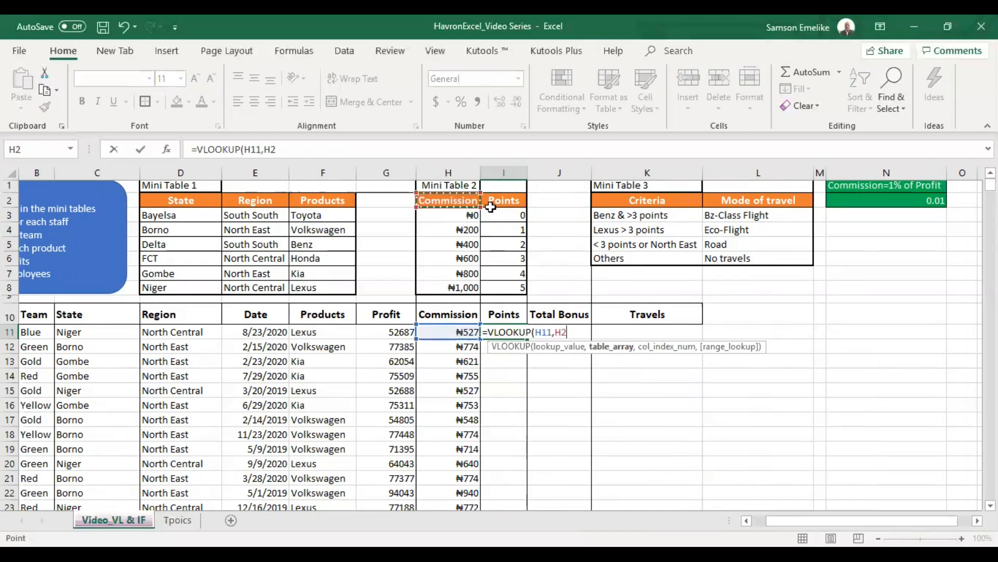
pyautogui.moveTo(490, 207); pyautogui.dragTo(502, 288)
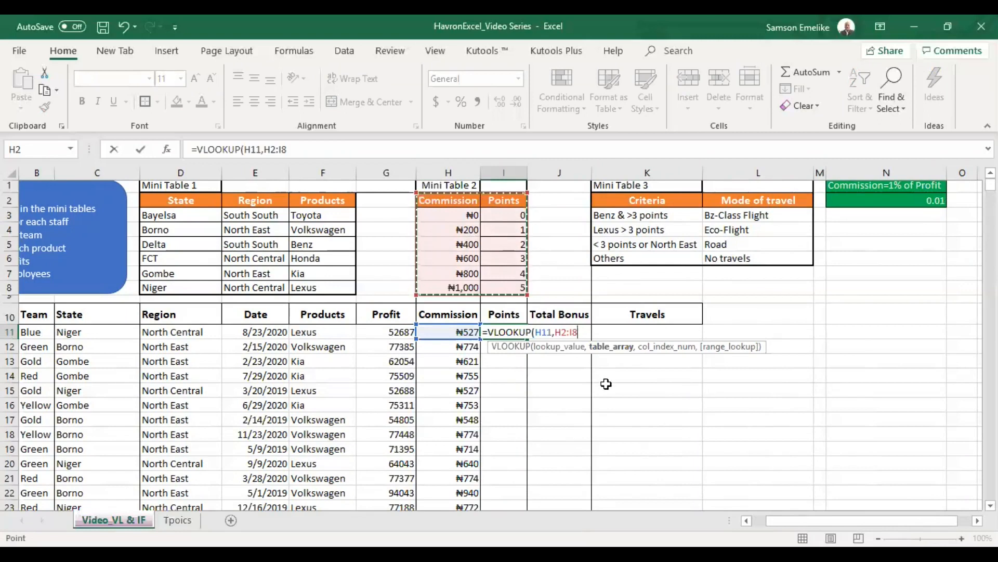
pyautogui.press('F4')
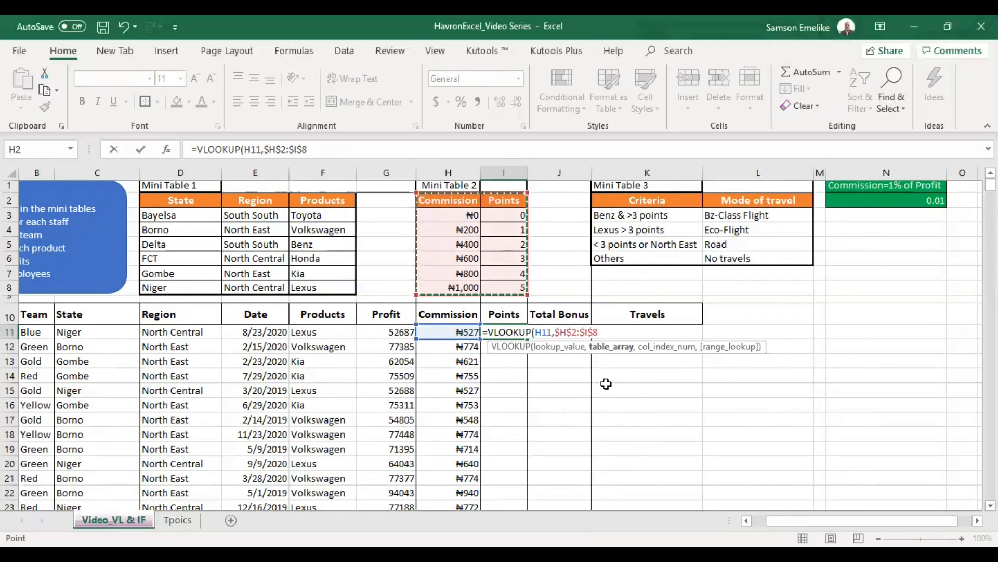
pyautogui.write(',2')
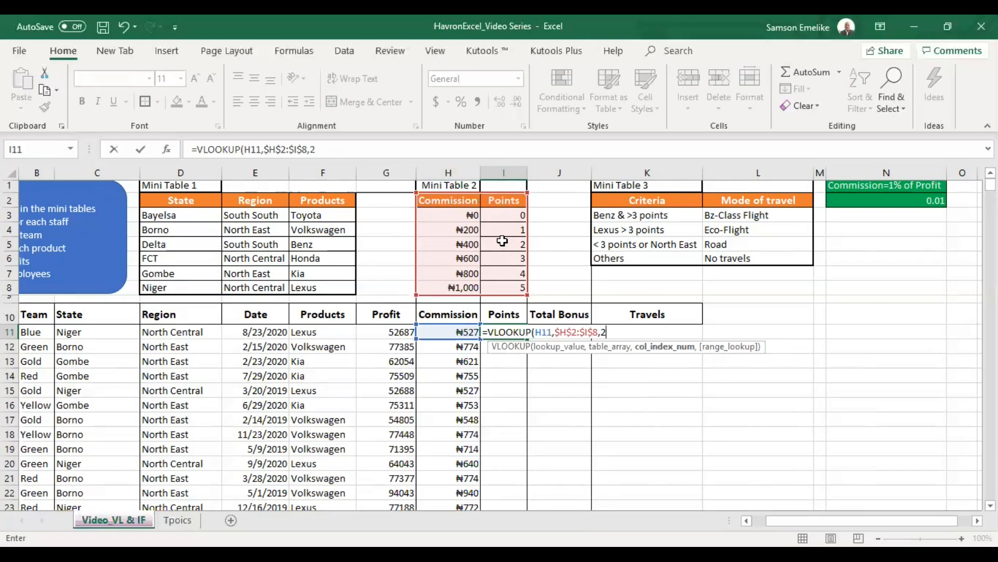
pyautogui.write(',')
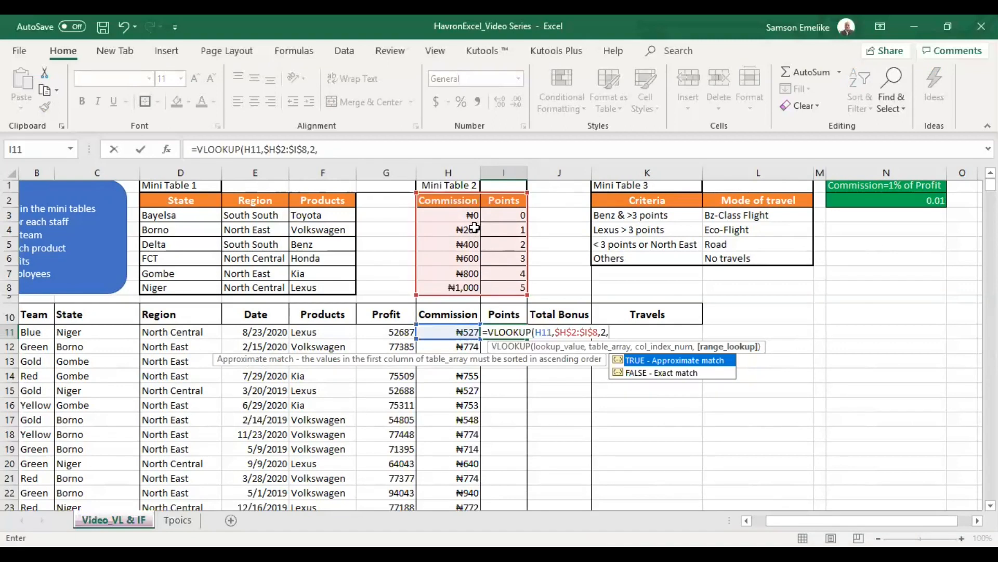
pyautogui.press('Tab')
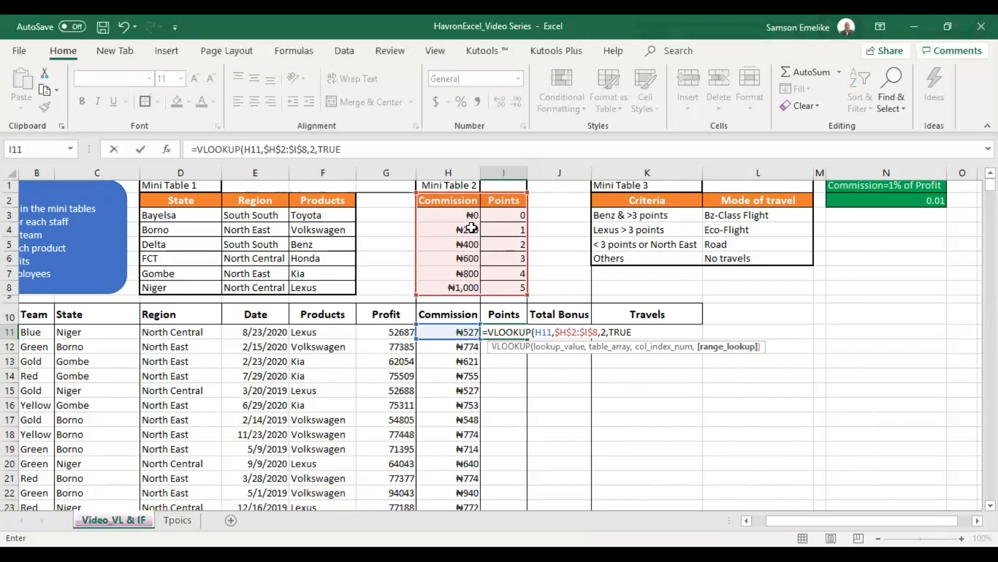
pyautogui.press('Return')
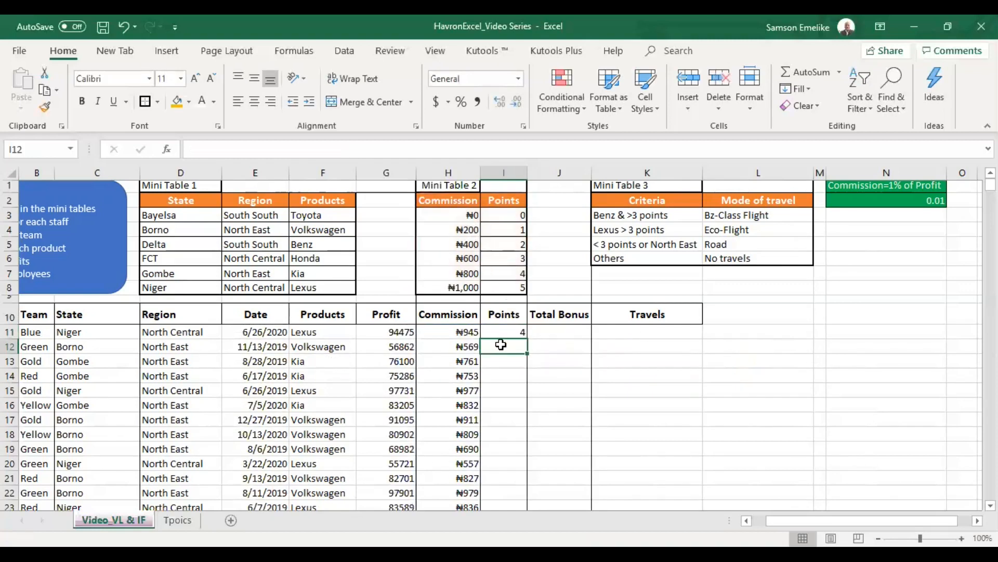
# Check the Commission behind the first Points result and fill the I11 lookup down the Points column.
pyautogui.click(470, 335)
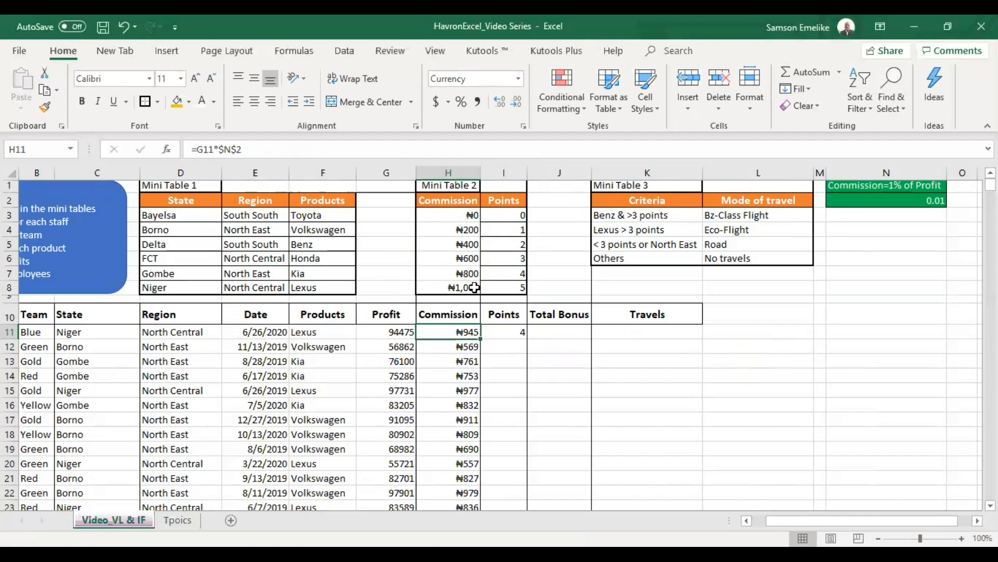
pyautogui.click(504, 333)
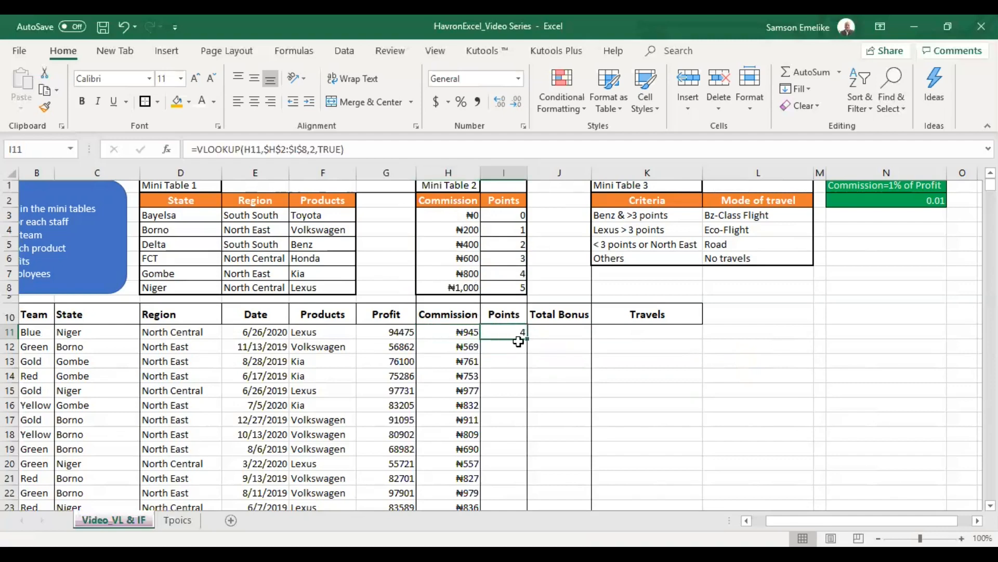
pyautogui.doubleClick(529, 339)
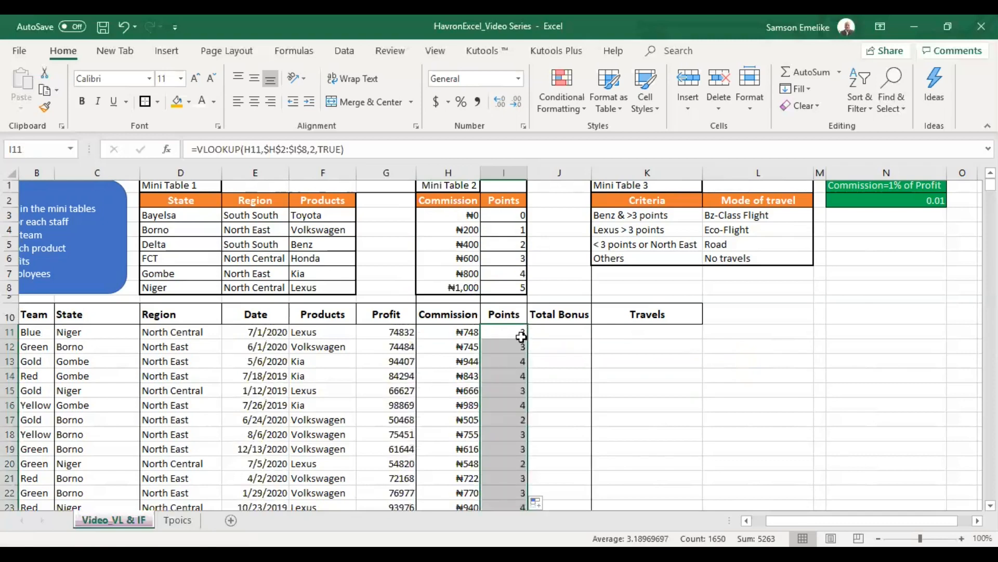
pyautogui.moveTo(990, 184)
pyautogui.mouseDown()
pyautogui.moveTo(991, 259)
pyautogui.moveTo(990, 183)
pyautogui.mouseUp()
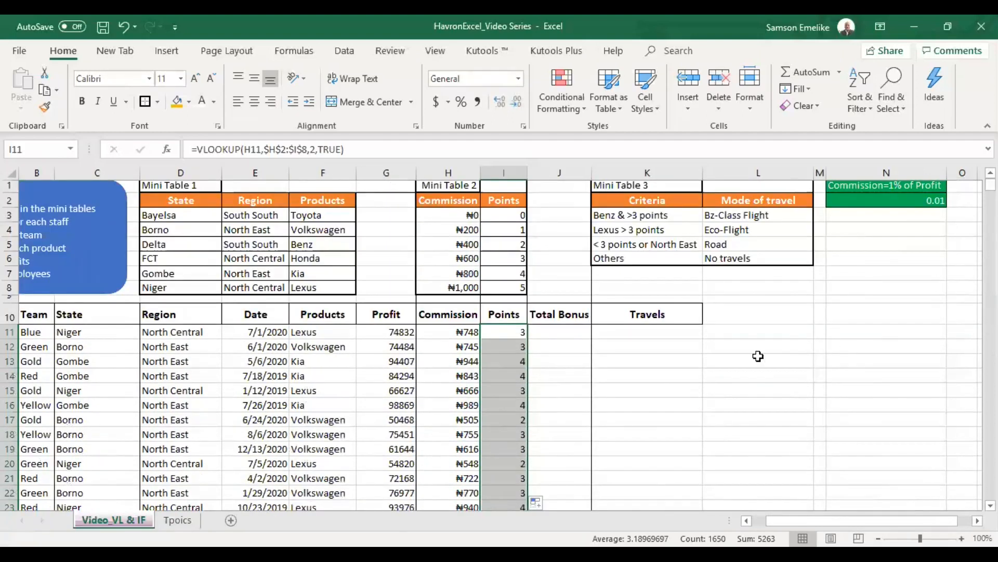
# Calculate the Total Bonus in J11 with =PRODUCT(H11:I11) and fill it down the Total Bonus column.
pyautogui.click(555, 331)
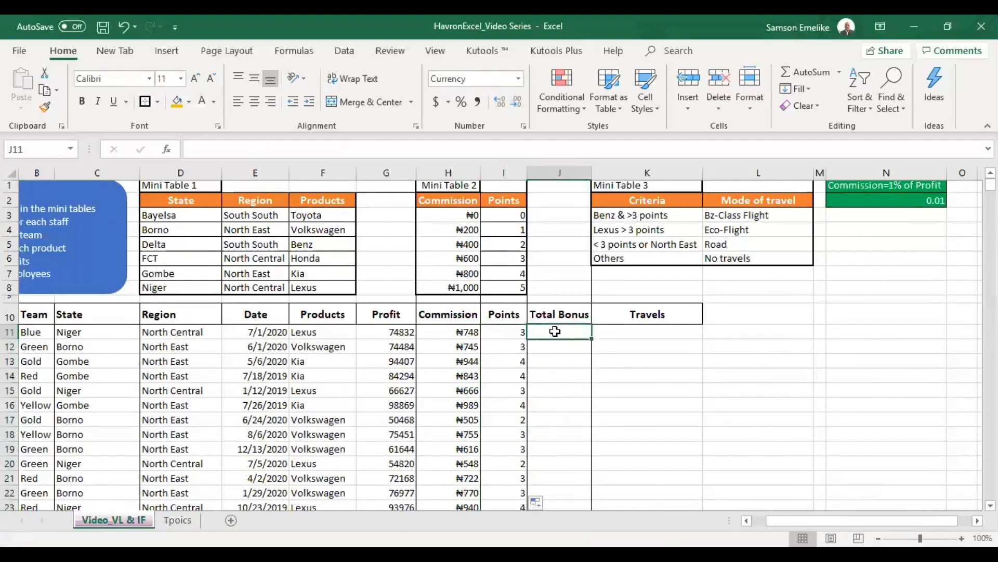
pyautogui.write('=')
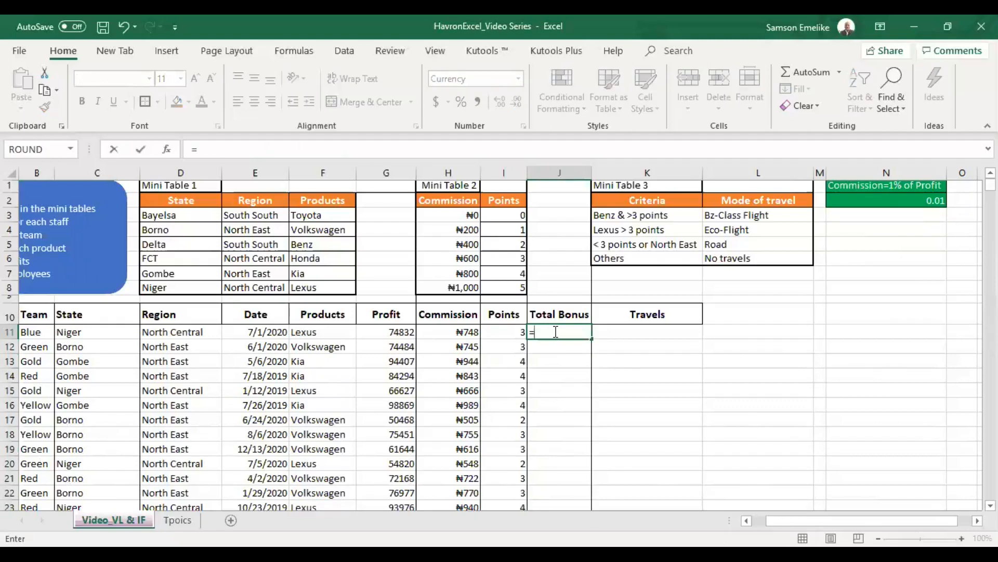
pyautogui.write('produ')
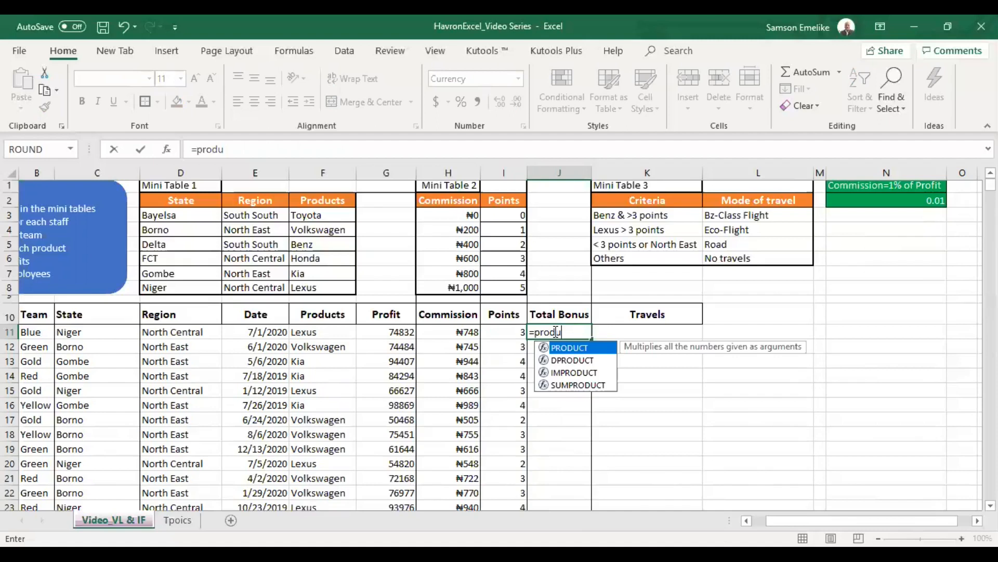
pyautogui.press('Tab')
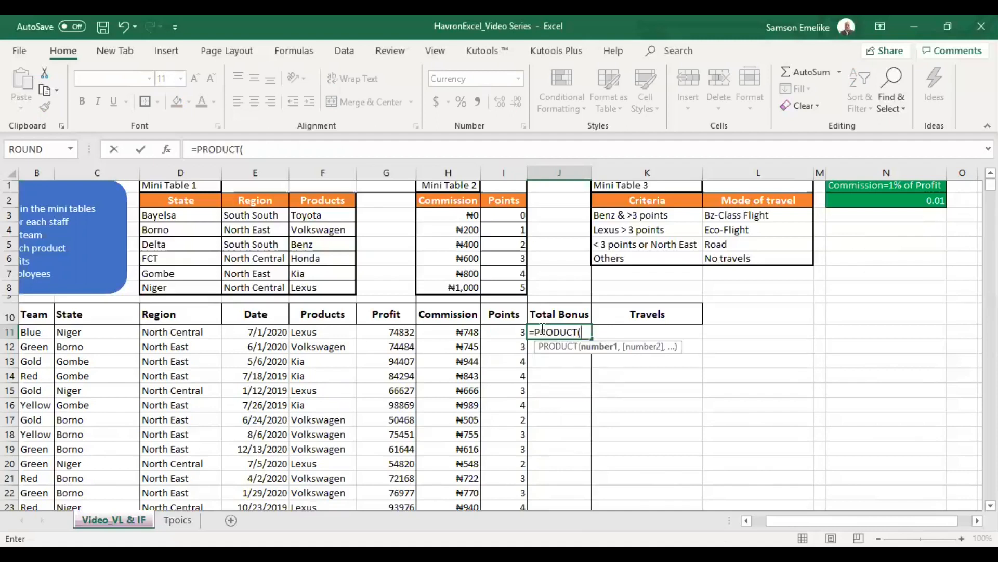
pyautogui.click(464, 331)
pyautogui.moveTo(489, 331); pyautogui.dragTo(494, 332)
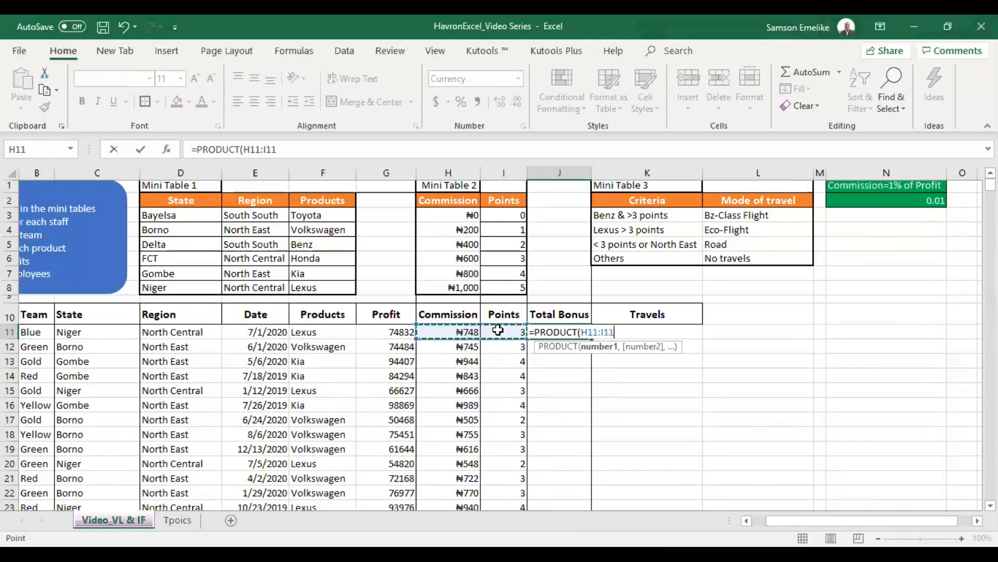
pyautogui.hotkey('ctrl', 'Return')
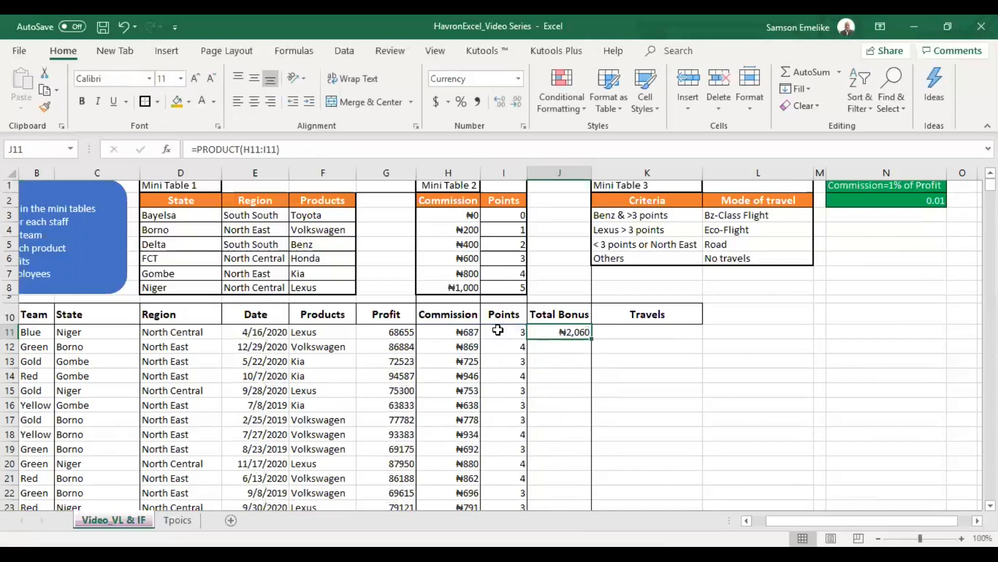
pyautogui.doubleClick(594, 338)
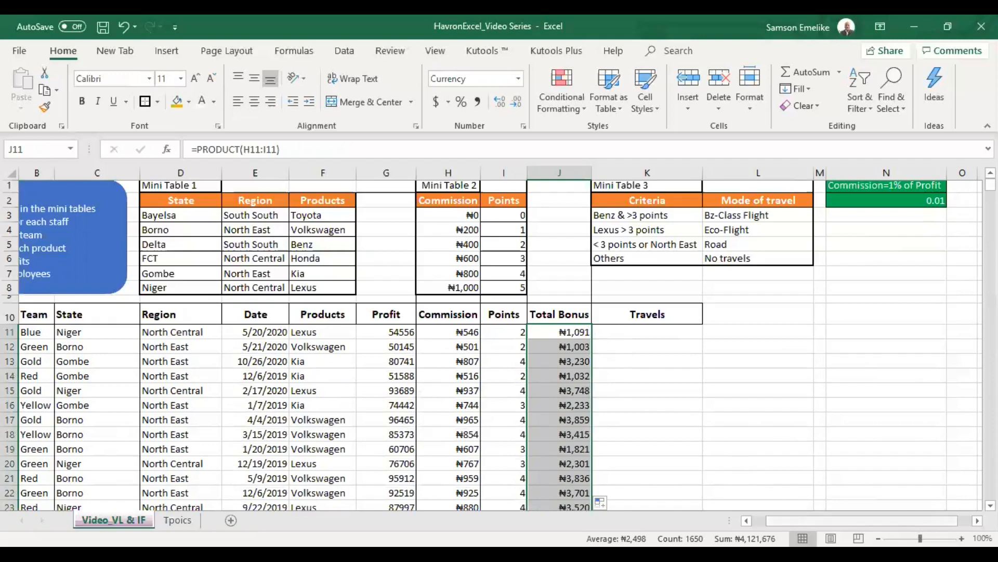
pyautogui.click(756, 518)
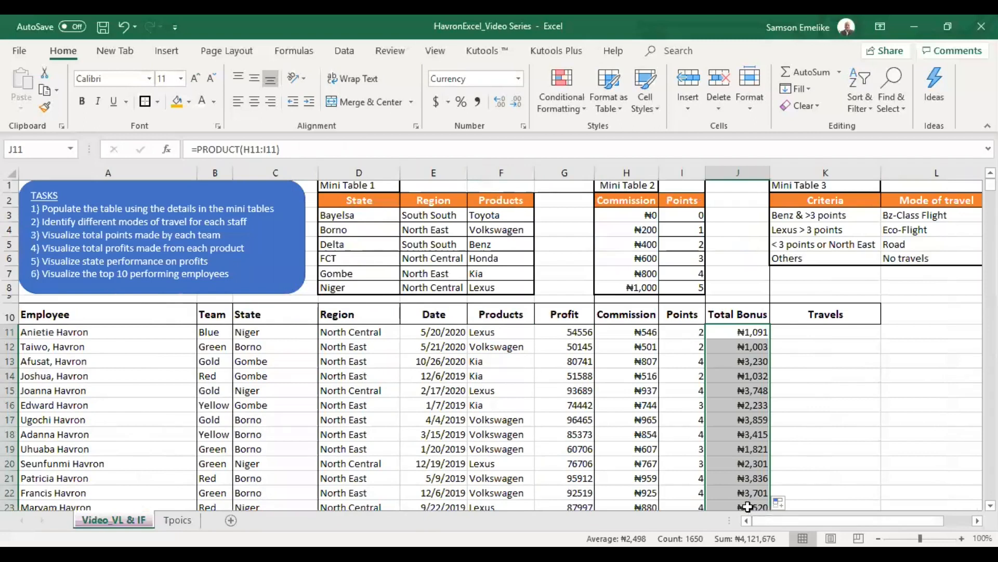